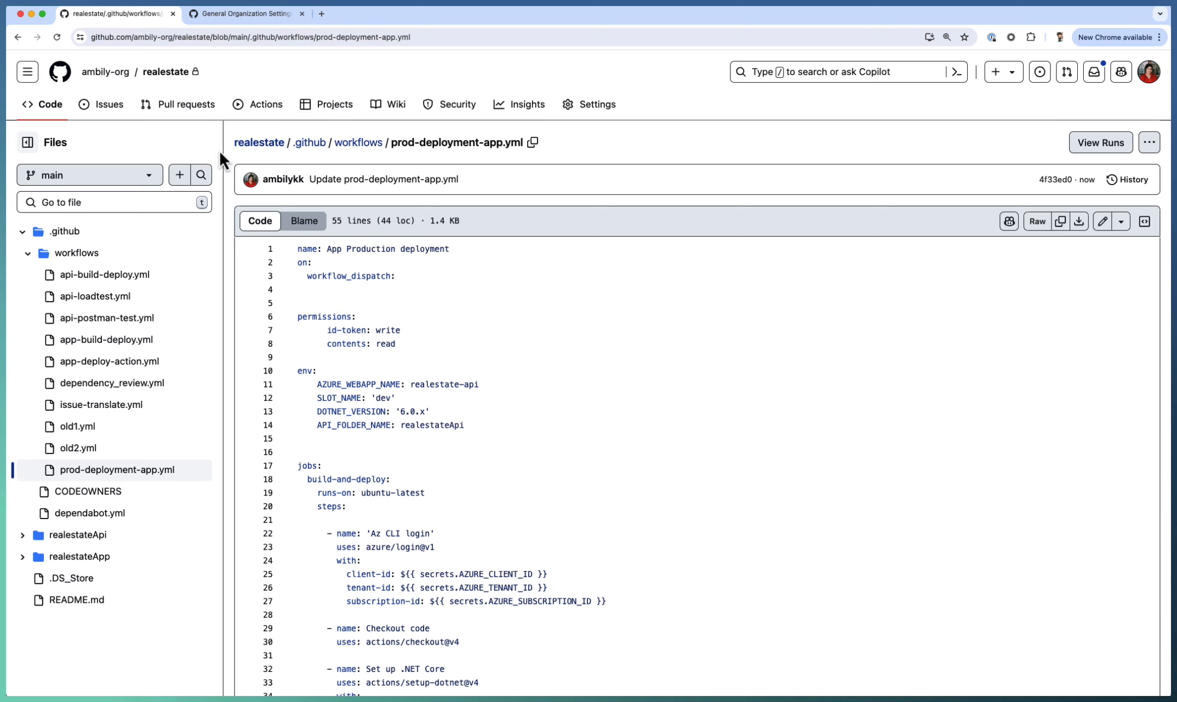
Start a new push ruleset in the repository rulesets of the ambily-org organization settings.
{"action": "left_click", "coordinate": [254, 16]}
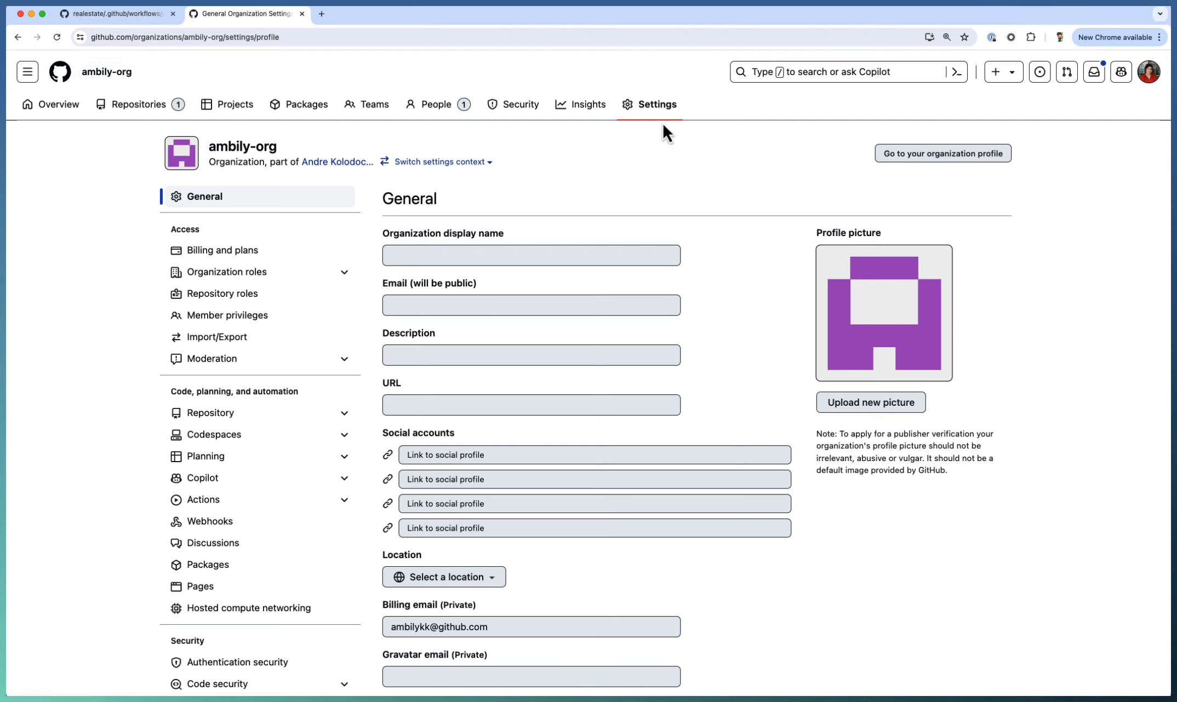
{"action": "left_click", "coordinate": [237, 420]}
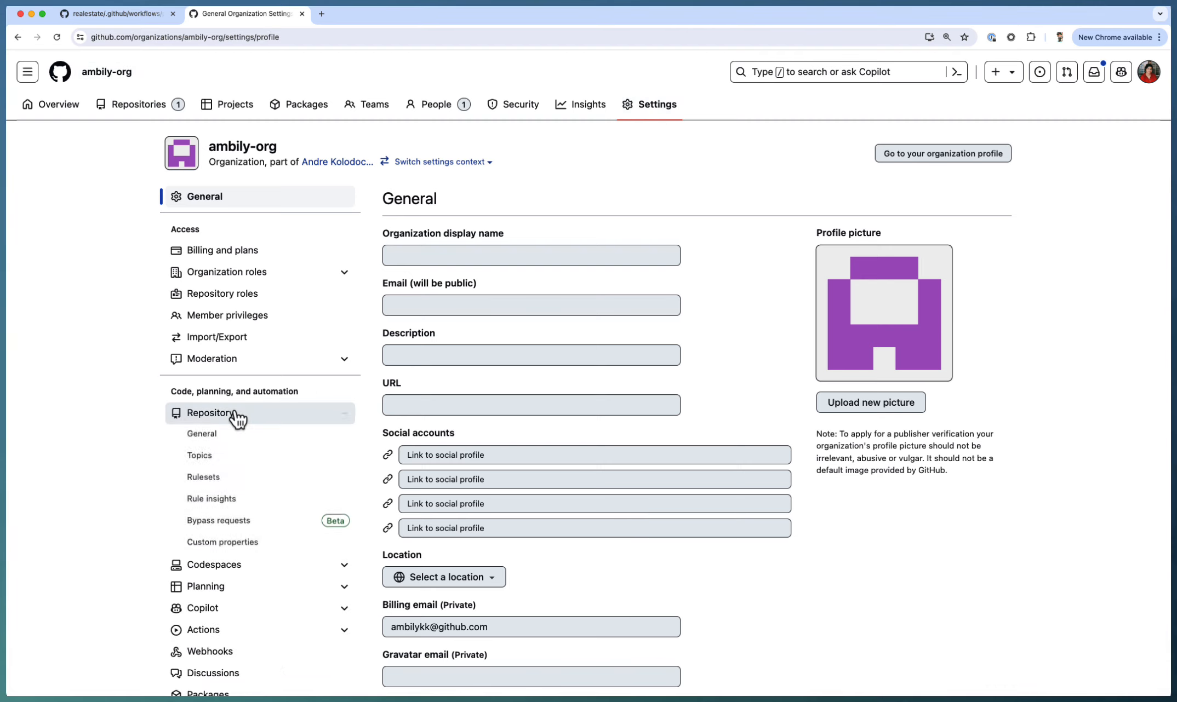
{"action": "left_click", "coordinate": [210, 484]}
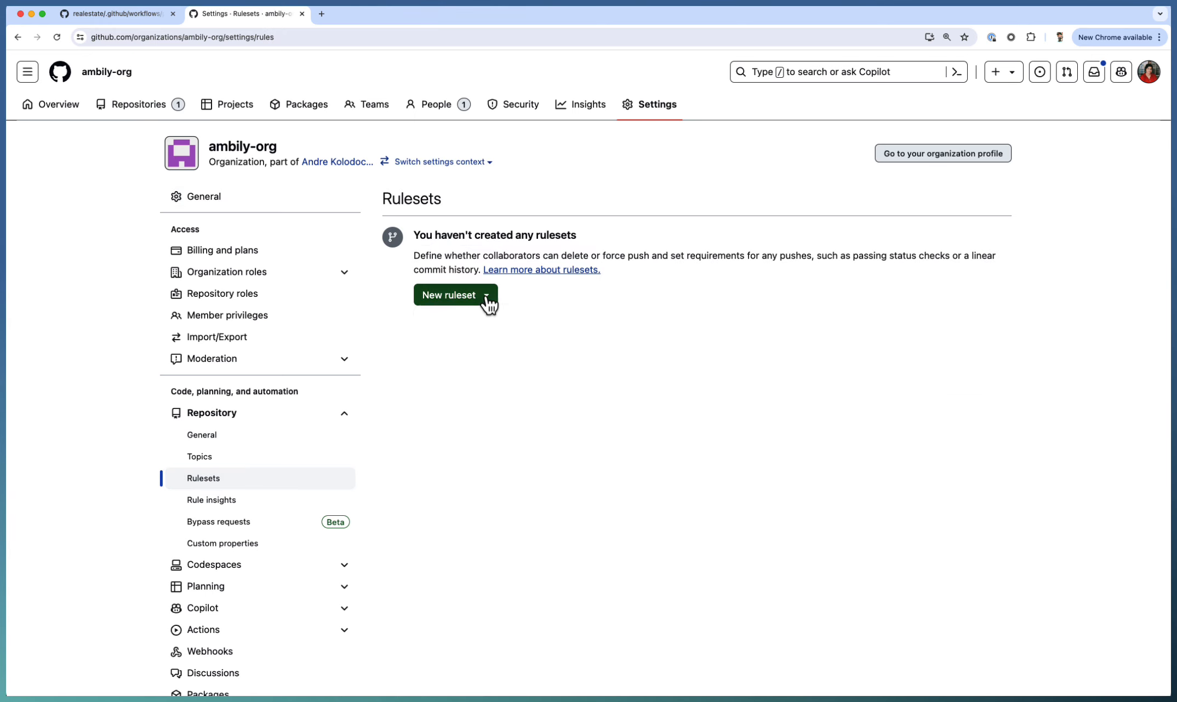
{"action": "left_click", "coordinate": [488, 303]}
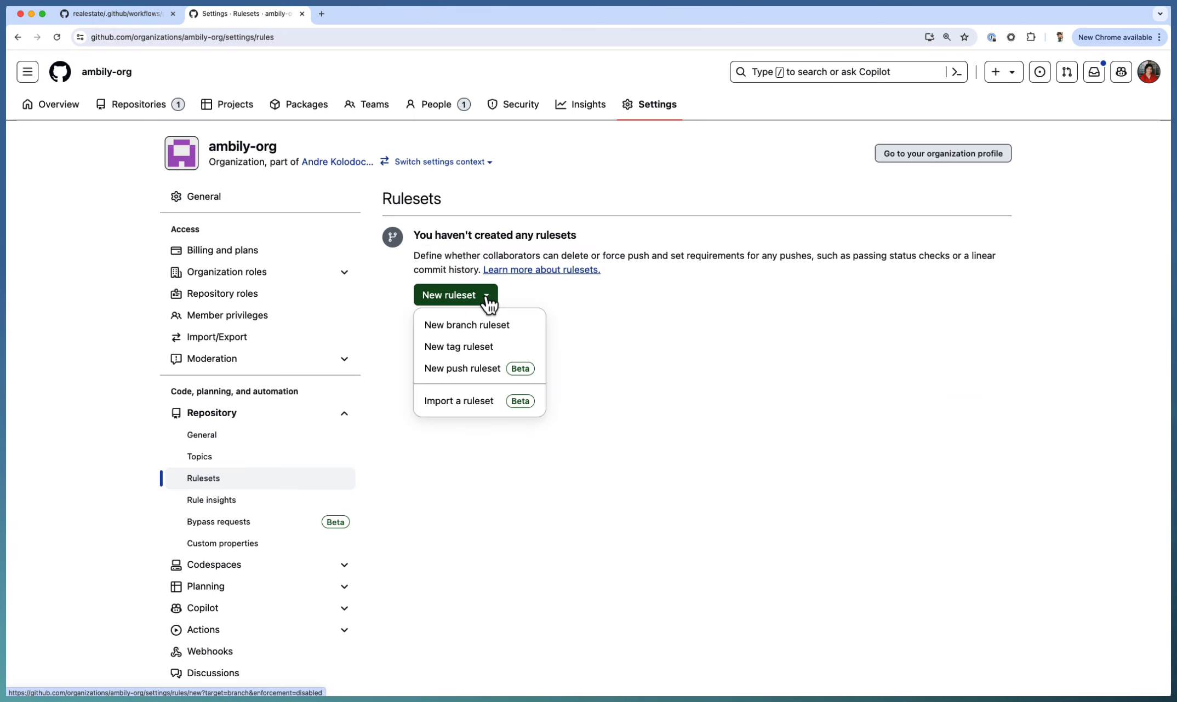
{"action": "left_click", "coordinate": [466, 378]}
Name the ruleset wf-protection, set its enforcement status to Active and confirm the enforcement.
{"action": "left_click", "coordinate": [458, 349]}
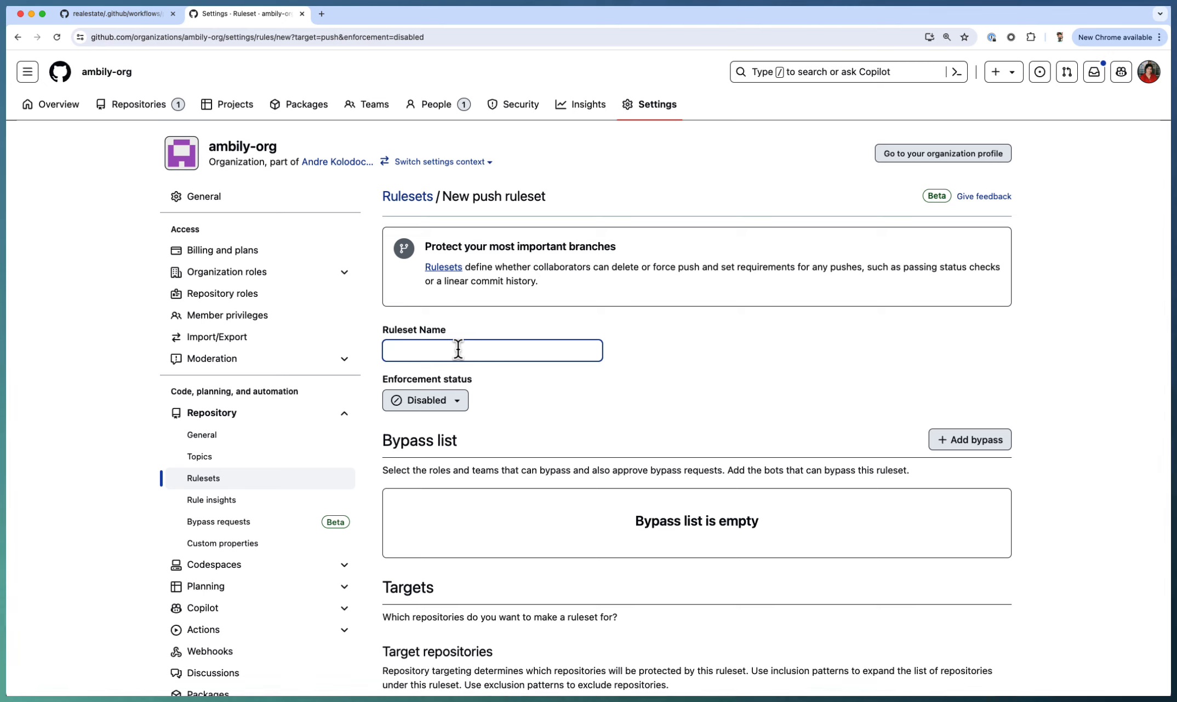
{"action": "type", "text": "wf-protection"}
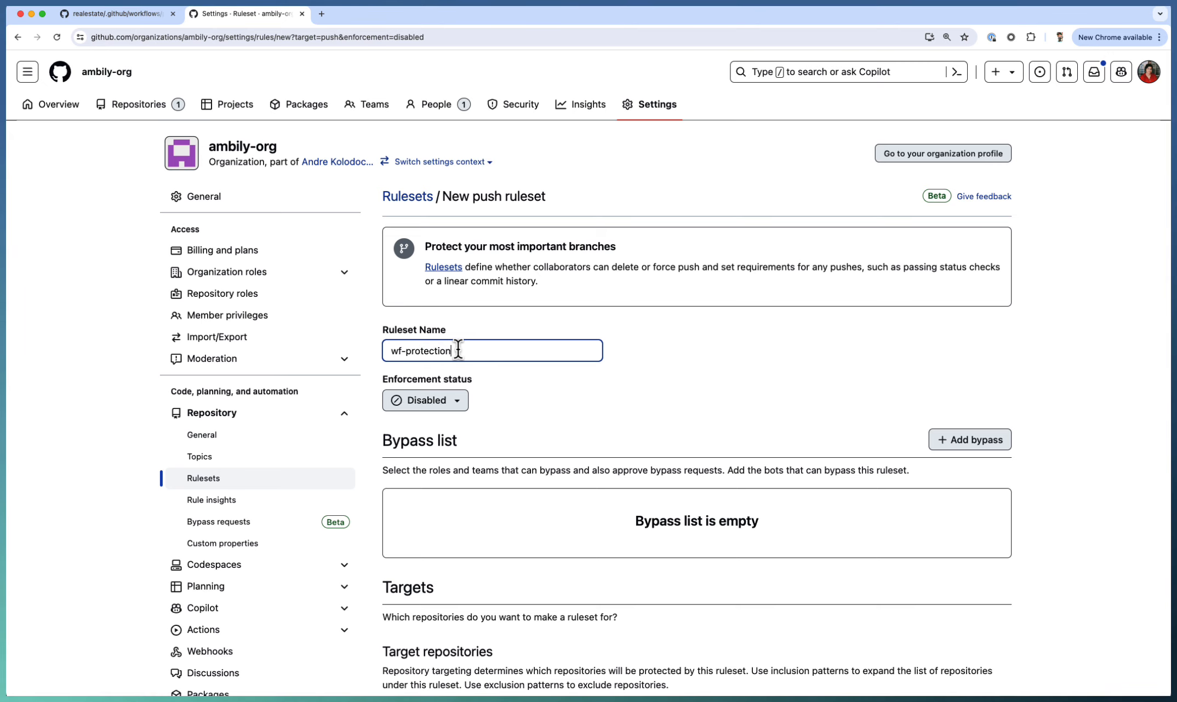
{"action": "left_click", "coordinate": [459, 401]}
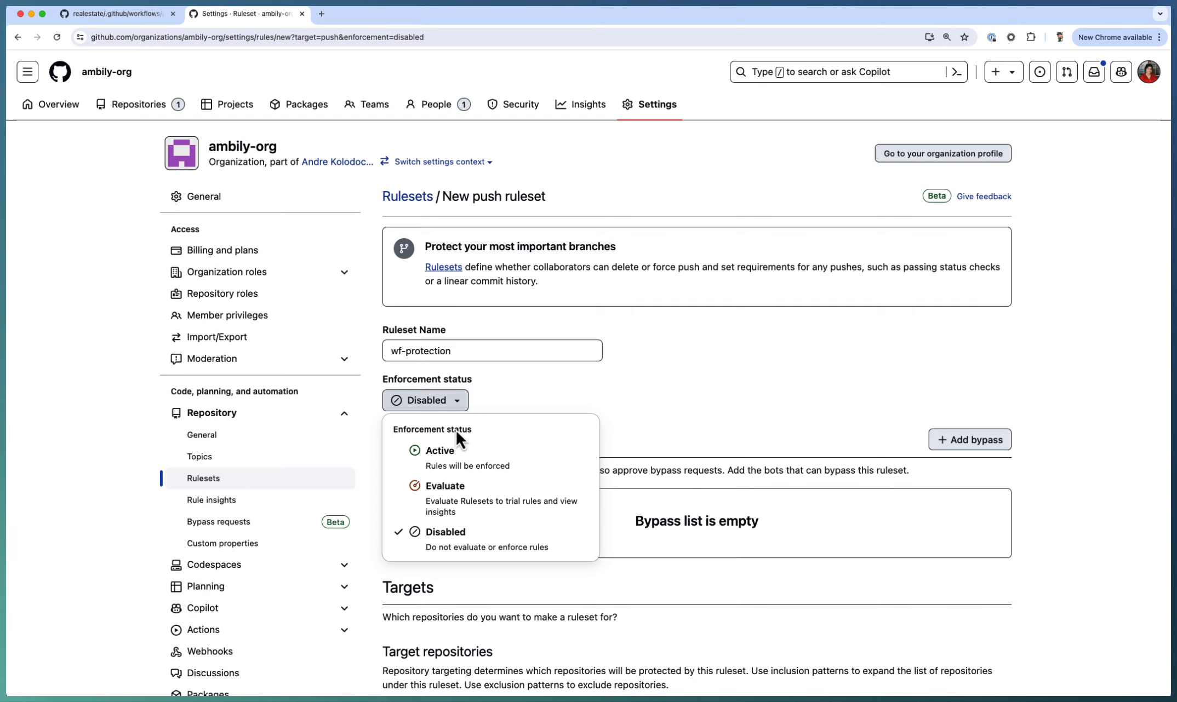
{"action": "left_click", "coordinate": [456, 466]}
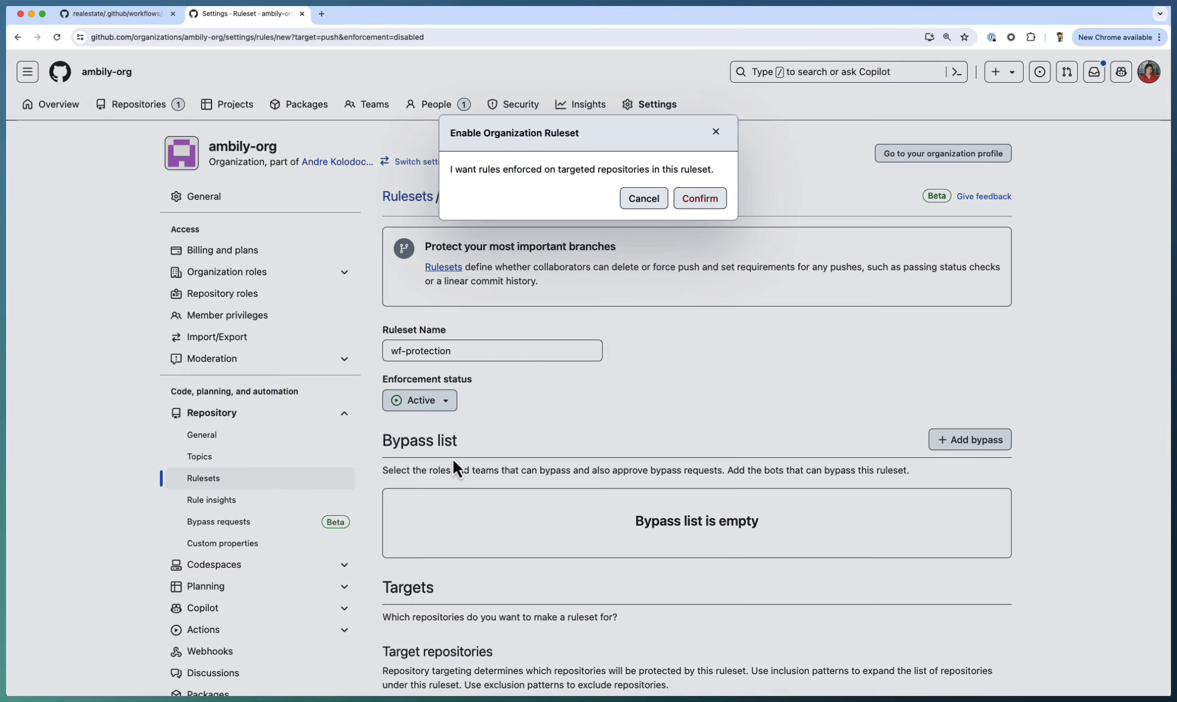
{"action": "left_click", "coordinate": [704, 205]}
Target the ruleset at selected repositories and add the realestate repository.
{"action": "scroll", "coordinate": [553, 464], "scroll_direction": "down", "scroll_amount": 3}
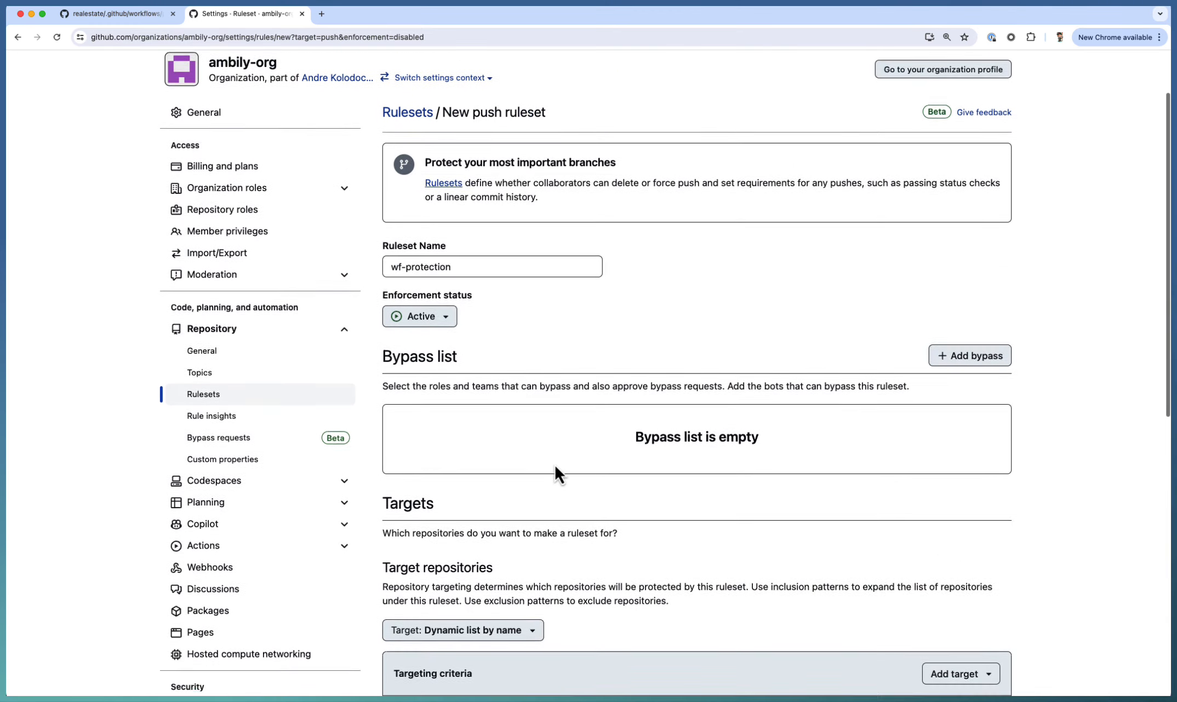
{"action": "scroll", "coordinate": [568, 435], "scroll_direction": "down", "scroll_amount": 2}
{"action": "scroll", "coordinate": [568, 435], "scroll_direction": "down", "scroll_amount": 4}
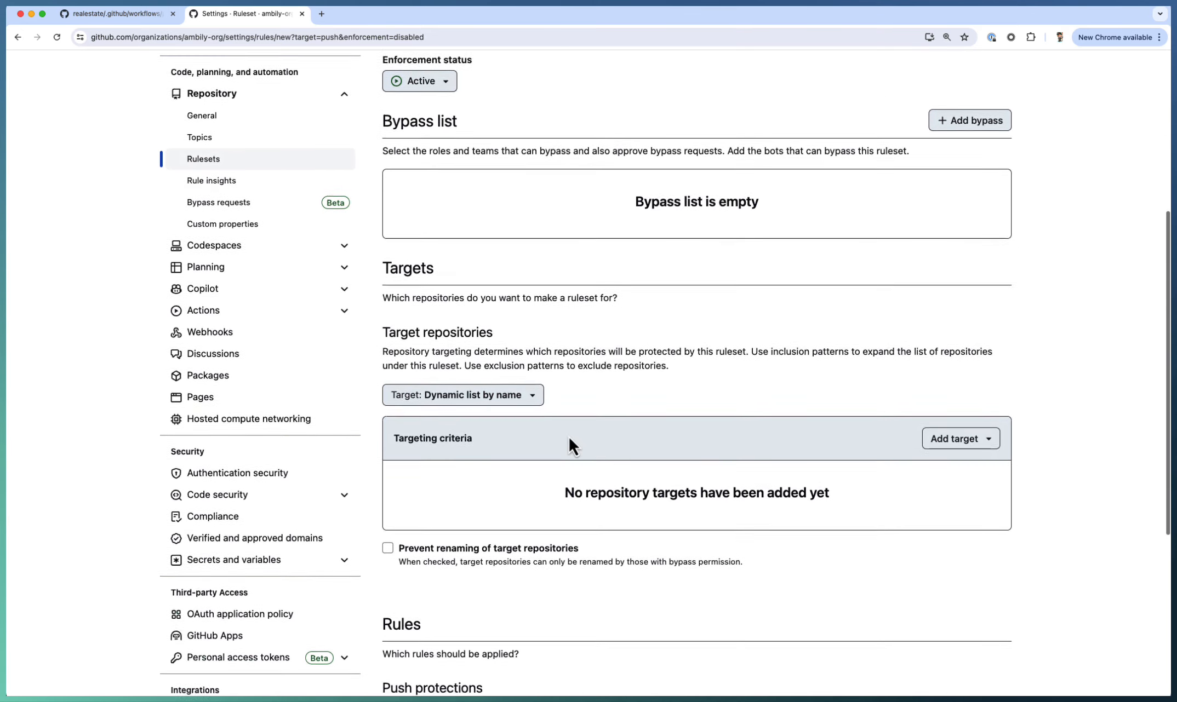
{"action": "left_click", "coordinate": [539, 388]}
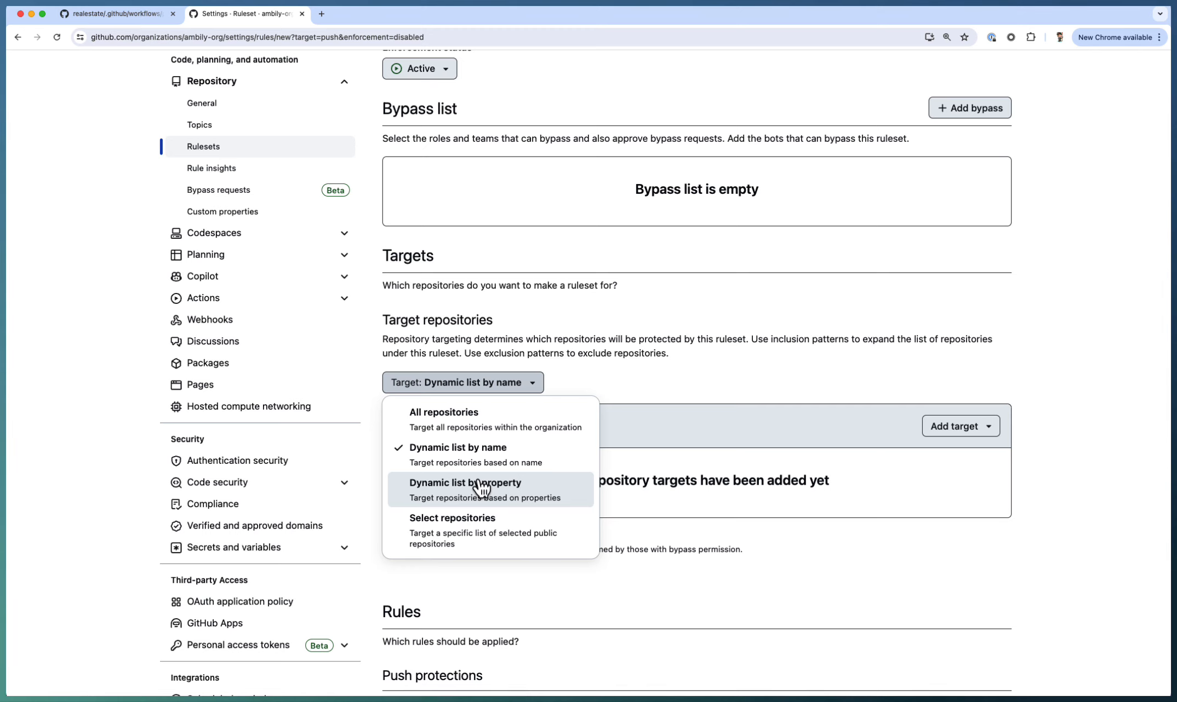
{"action": "left_click", "coordinate": [485, 539]}
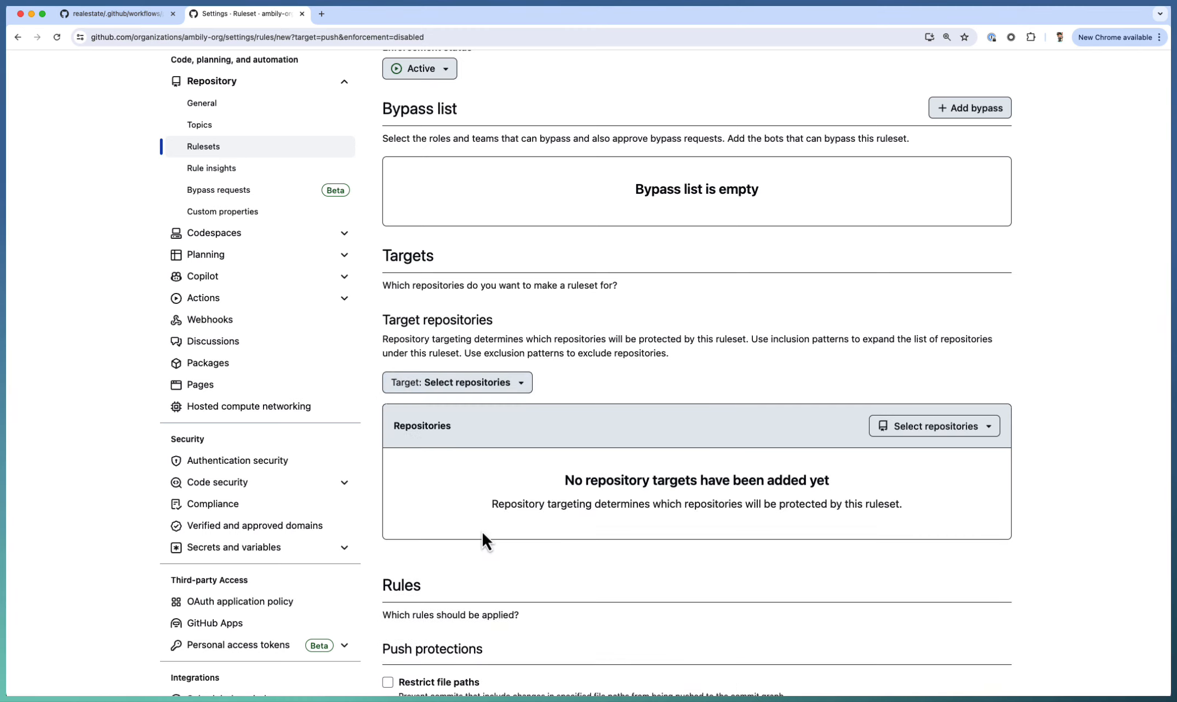
{"action": "left_click", "coordinate": [899, 430]}
{"action": "type", "text": "Repos"}
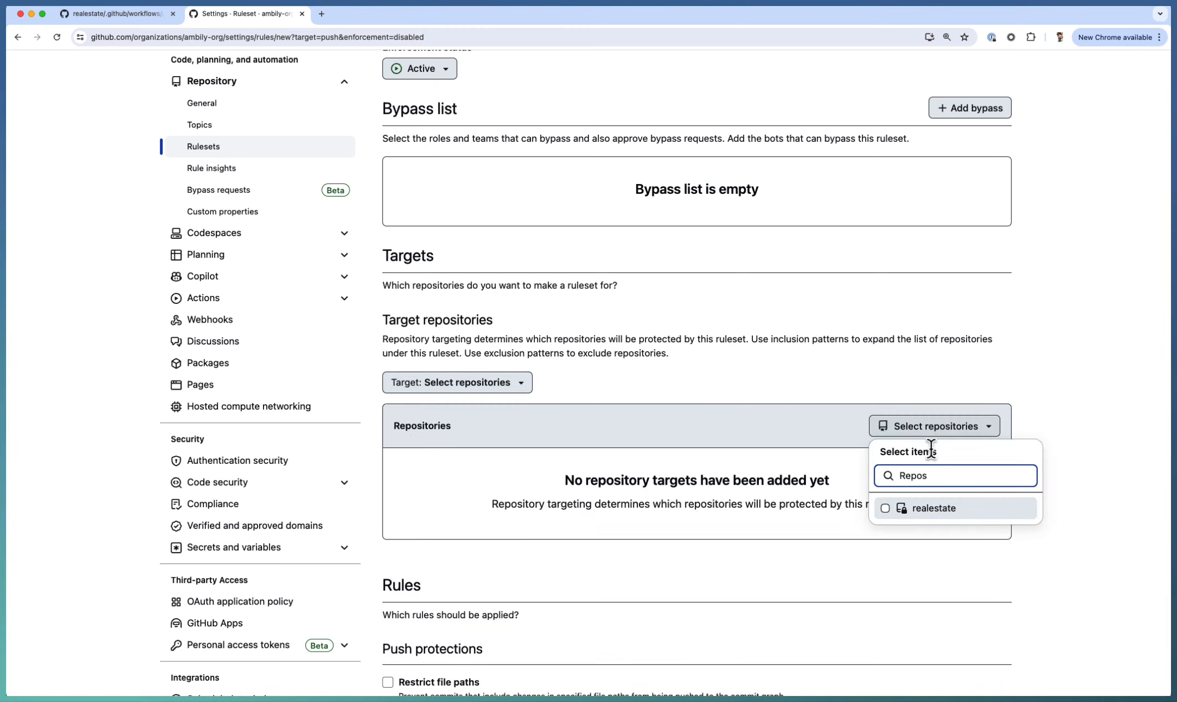
{"action": "left_click", "coordinate": [933, 513]}
{"action": "left_click", "coordinate": [910, 562]}
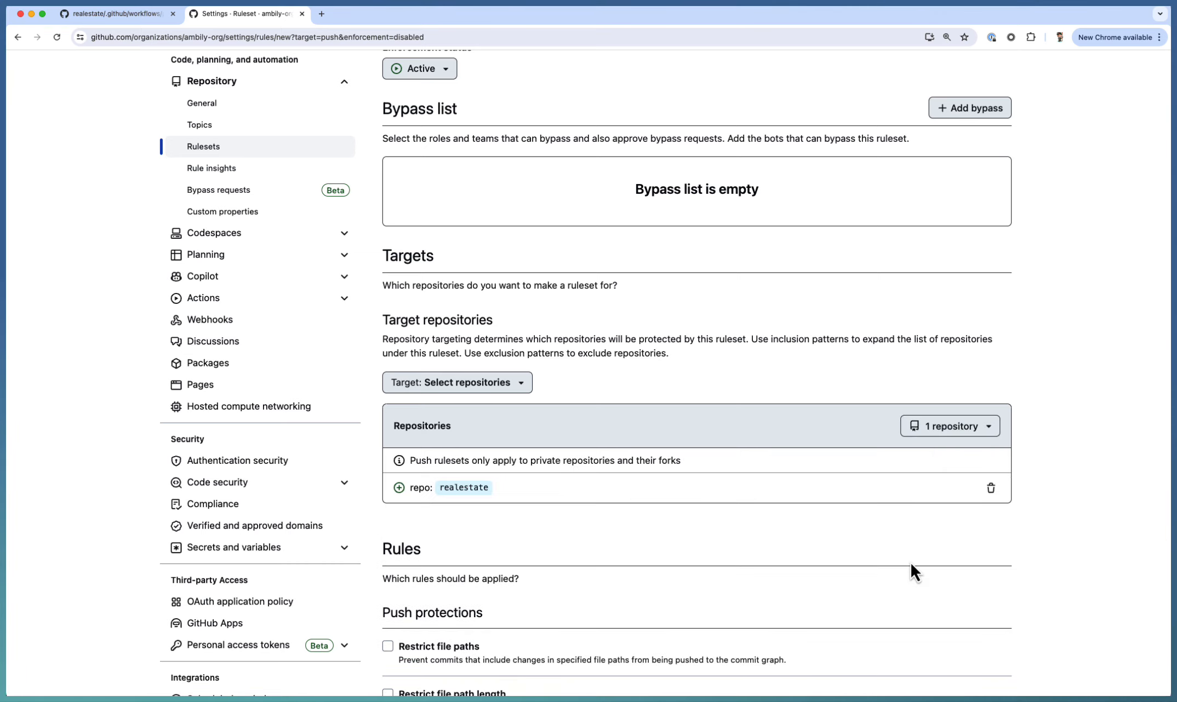
Restrict the file path .github/workflows/prod* in the push protections and create the ruleset.
{"action": "scroll", "coordinate": [910, 562], "scroll_direction": "down", "scroll_amount": 5}
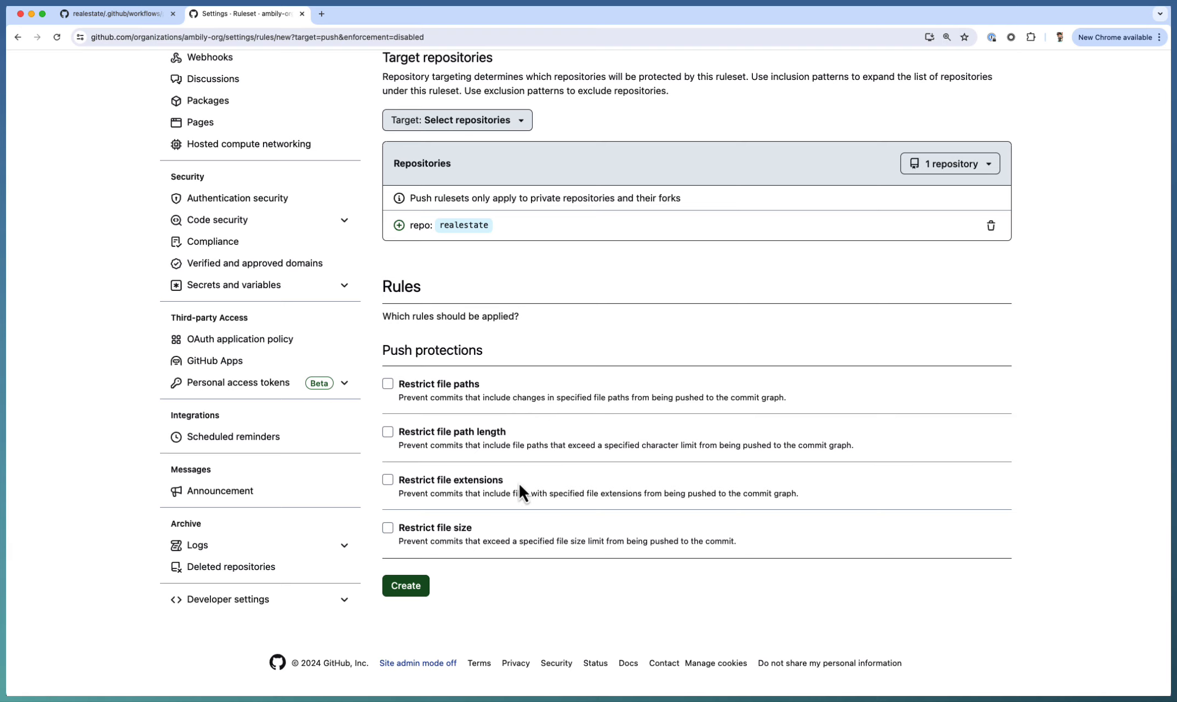
{"action": "left_click", "coordinate": [389, 385]}
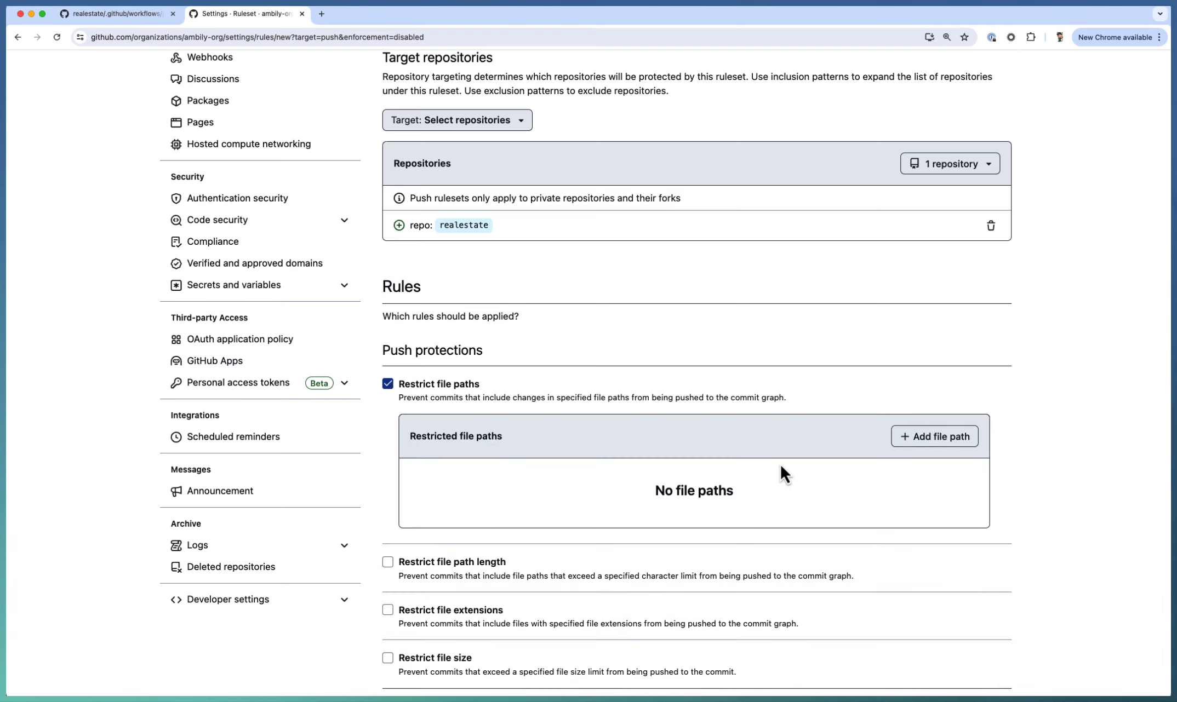
{"action": "left_click", "coordinate": [932, 439]}
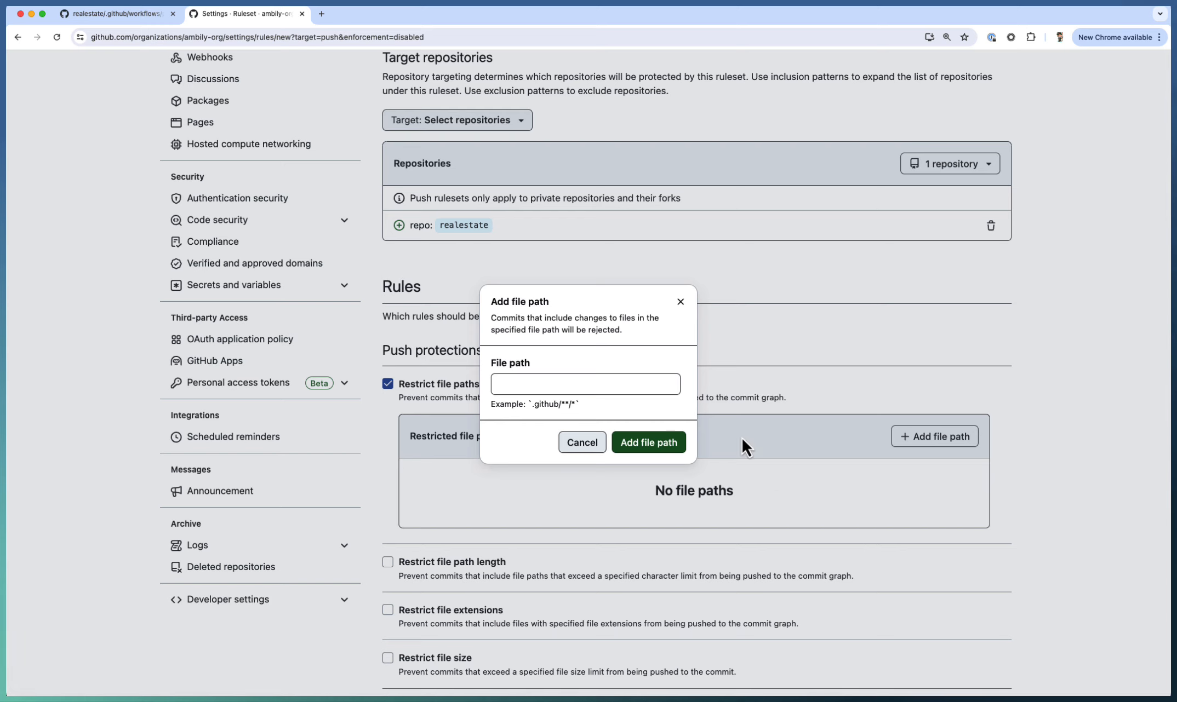
{"action": "left_click", "coordinate": [604, 376]}
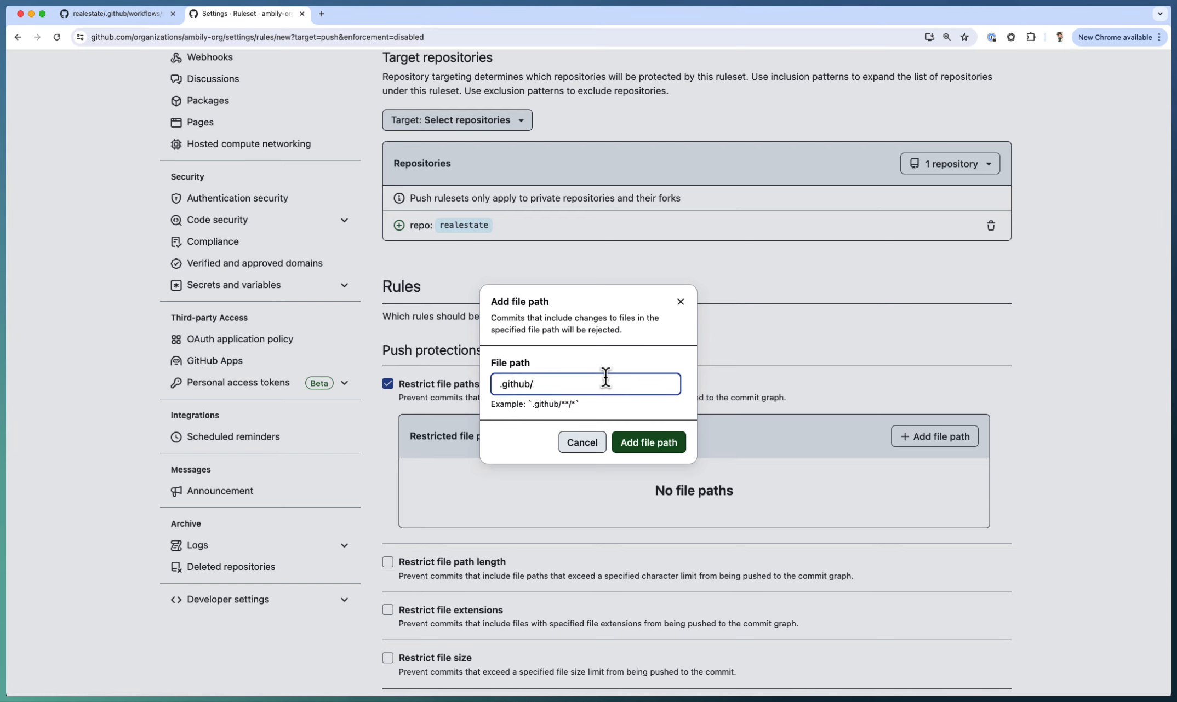
{"action": "type", "text": ".github/workfl"}
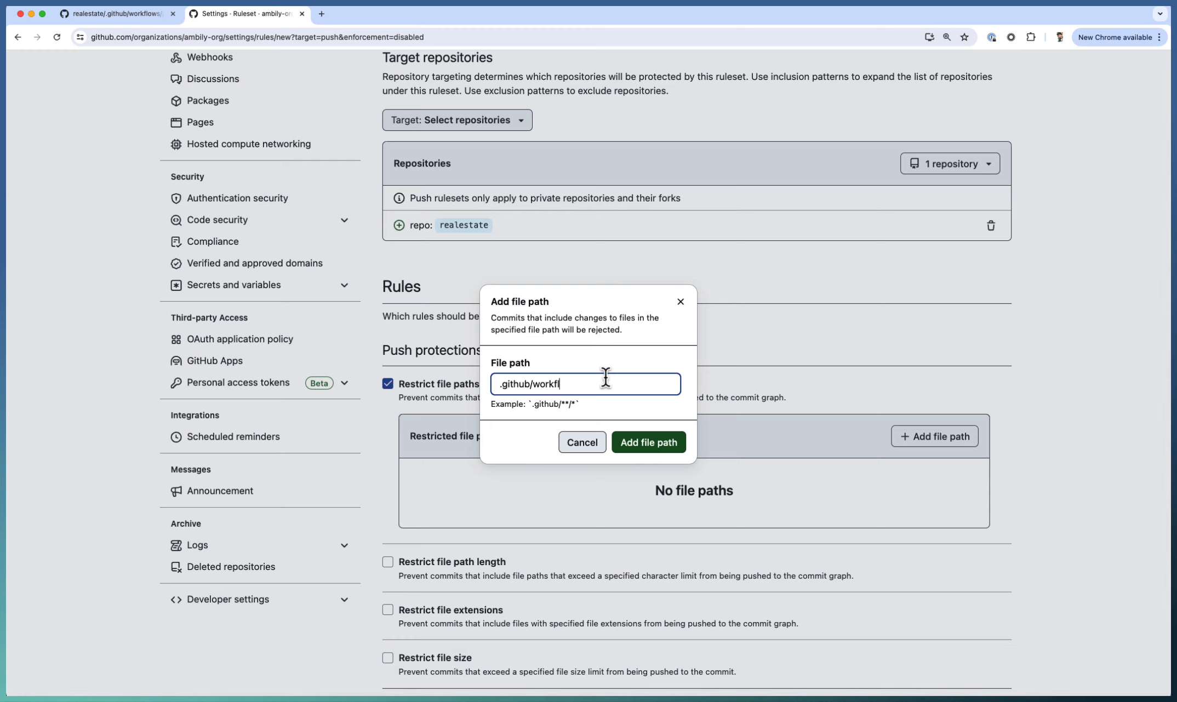
{"action": "type", "text": "ows/"}
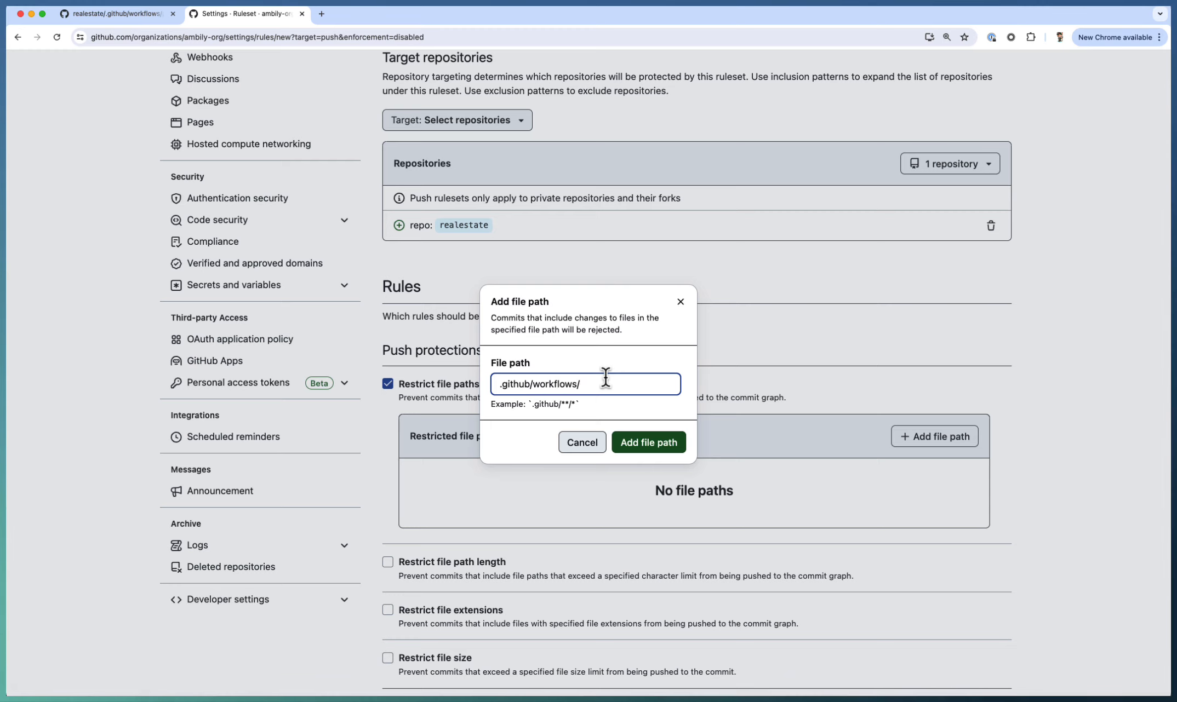
{"action": "type", "text": "prod*"}
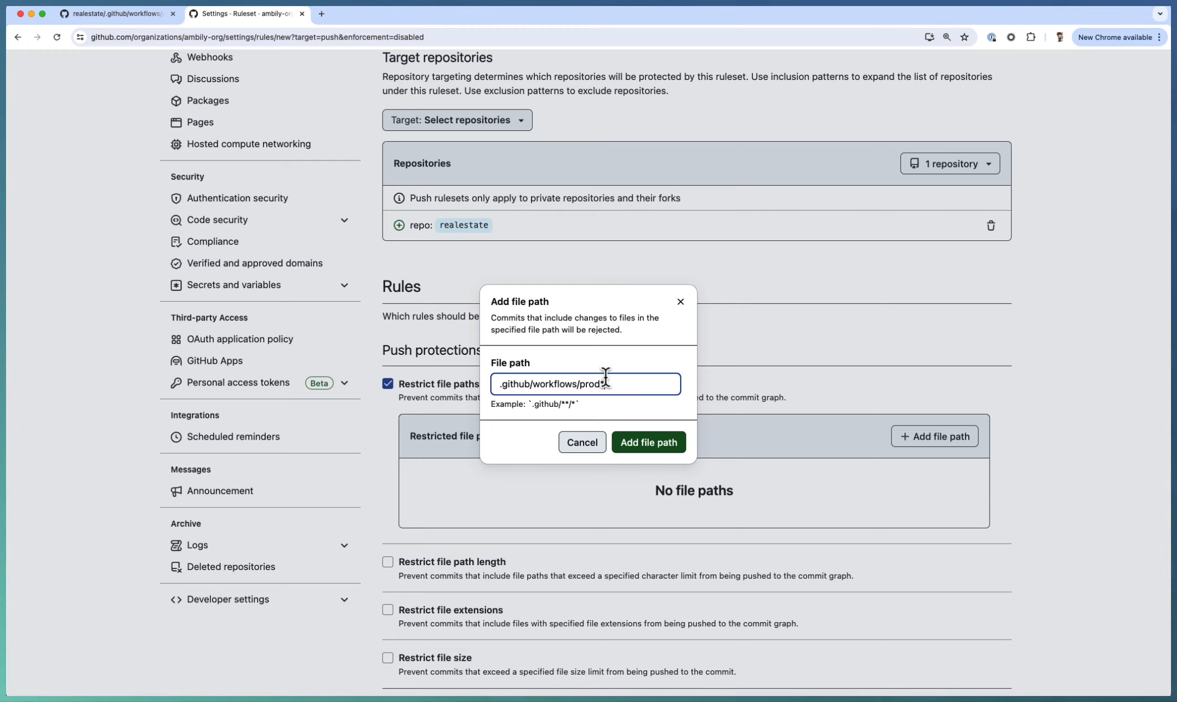
{"action": "left_click", "coordinate": [635, 442]}
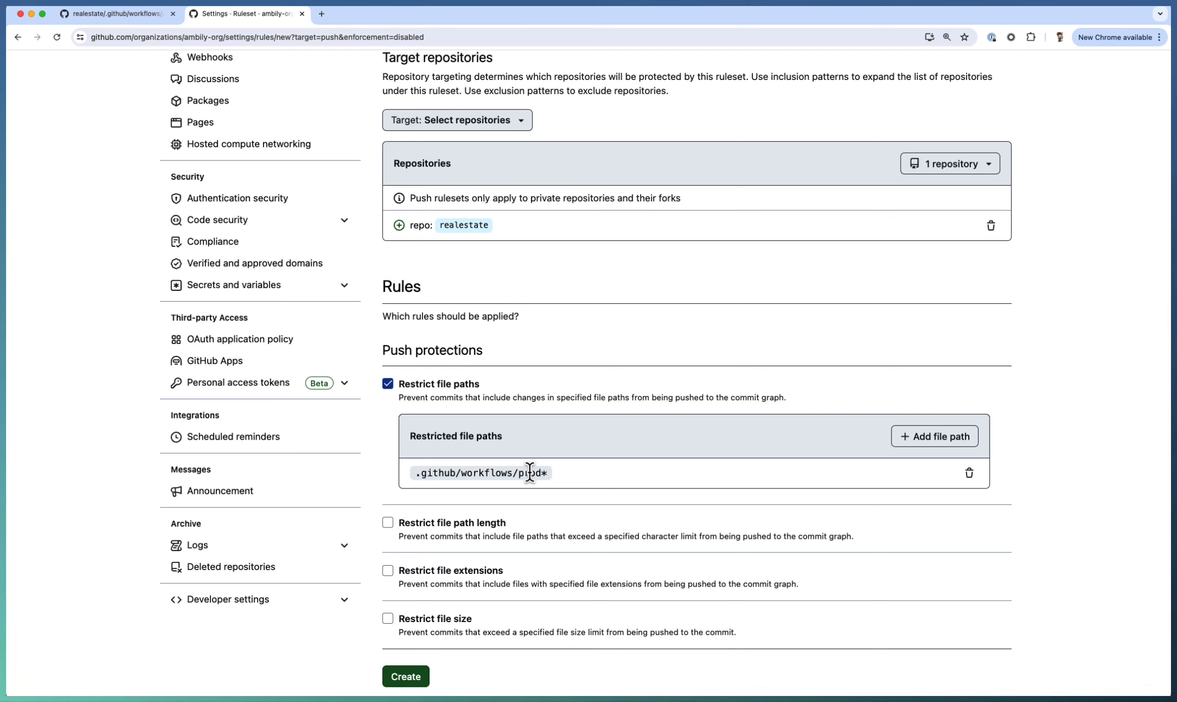
{"action": "left_click", "coordinate": [407, 680]}
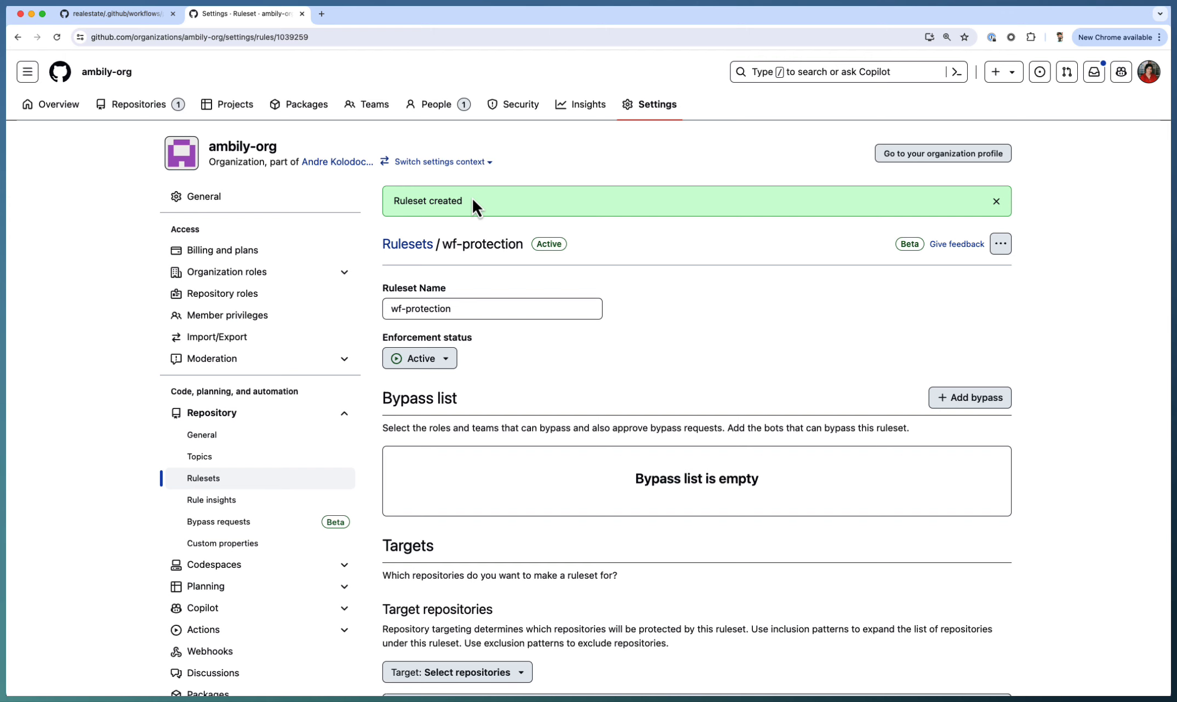
Try to commit prod-deployment-app.yml directly to main with "test" appended to the 'Az CLI login' step name, then cancel the commit.
{"action": "left_click", "coordinate": [140, 18]}
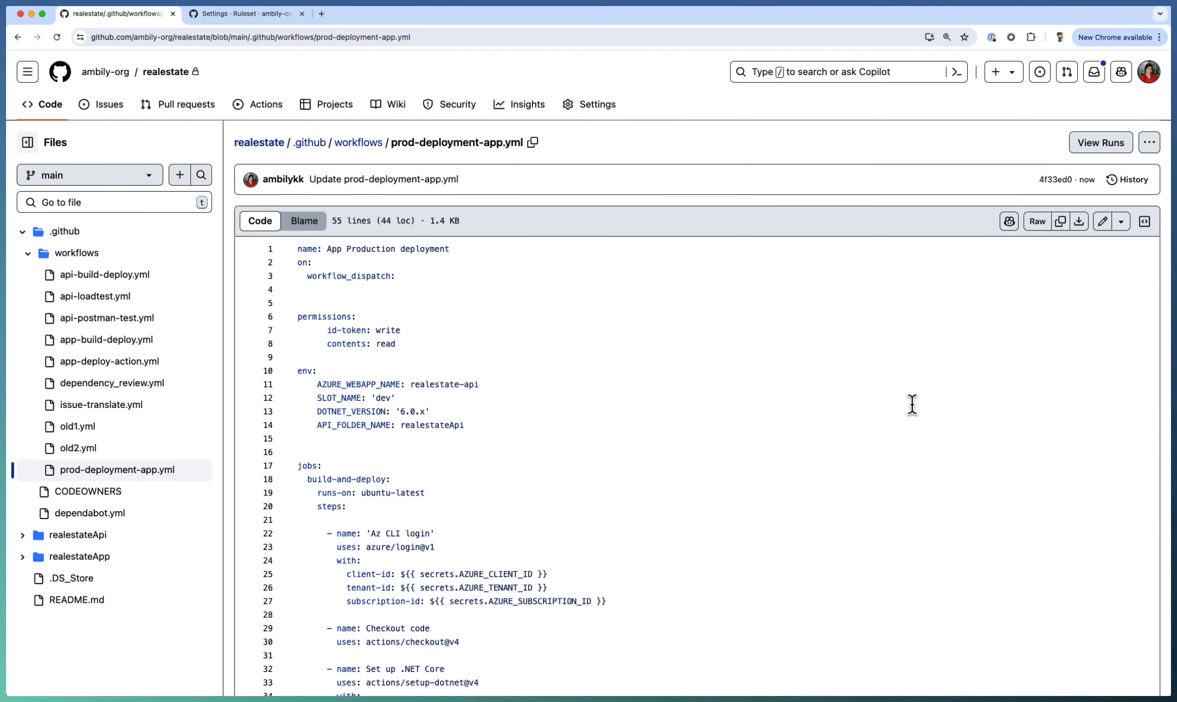
{"action": "left_click", "coordinate": [1101, 222]}
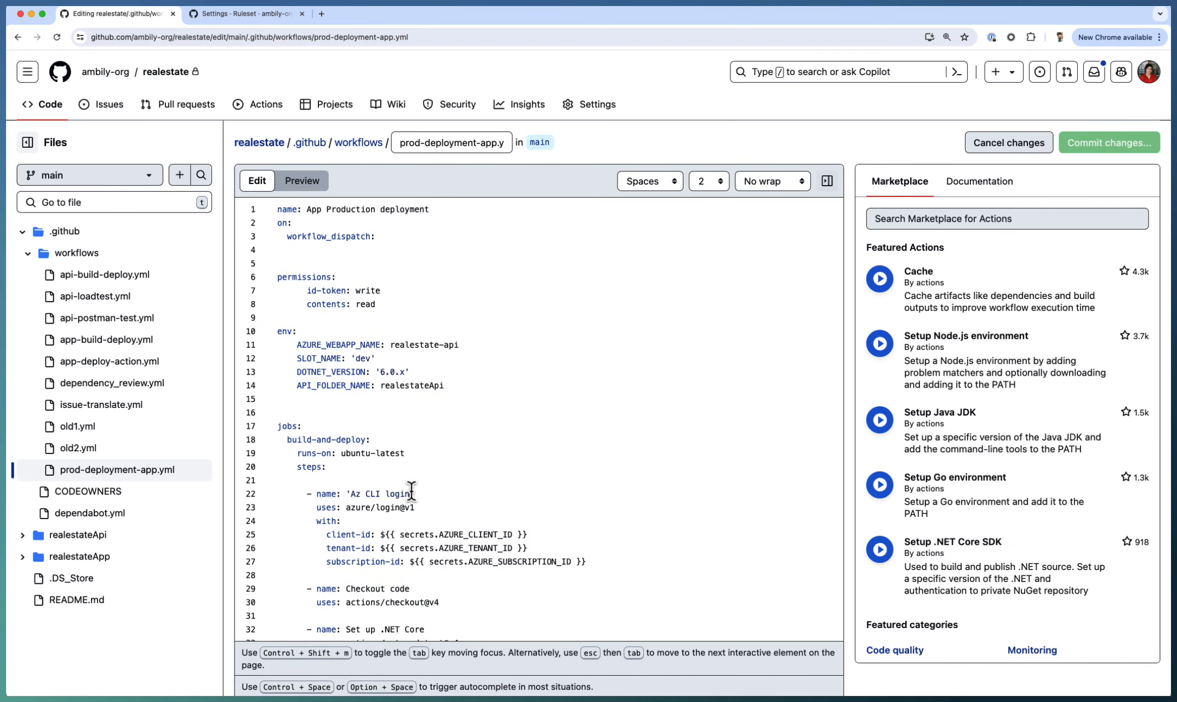
{"action": "left_click", "coordinate": [411, 493]}
{"action": "type", "text": "test"}
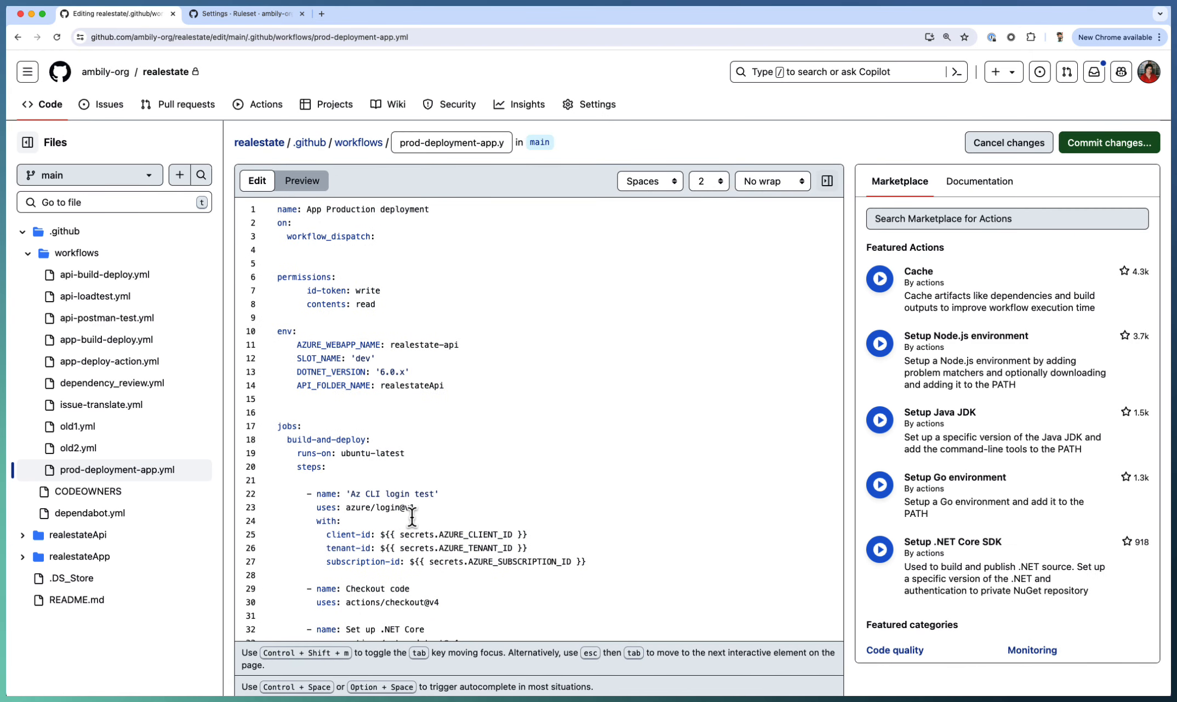
{"action": "left_click", "coordinate": [1090, 143]}
{"action": "left_click", "coordinate": [694, 573]}
{"action": "left_click_drag", "start_coordinate": [519, 216], "coordinate": [584, 231]}
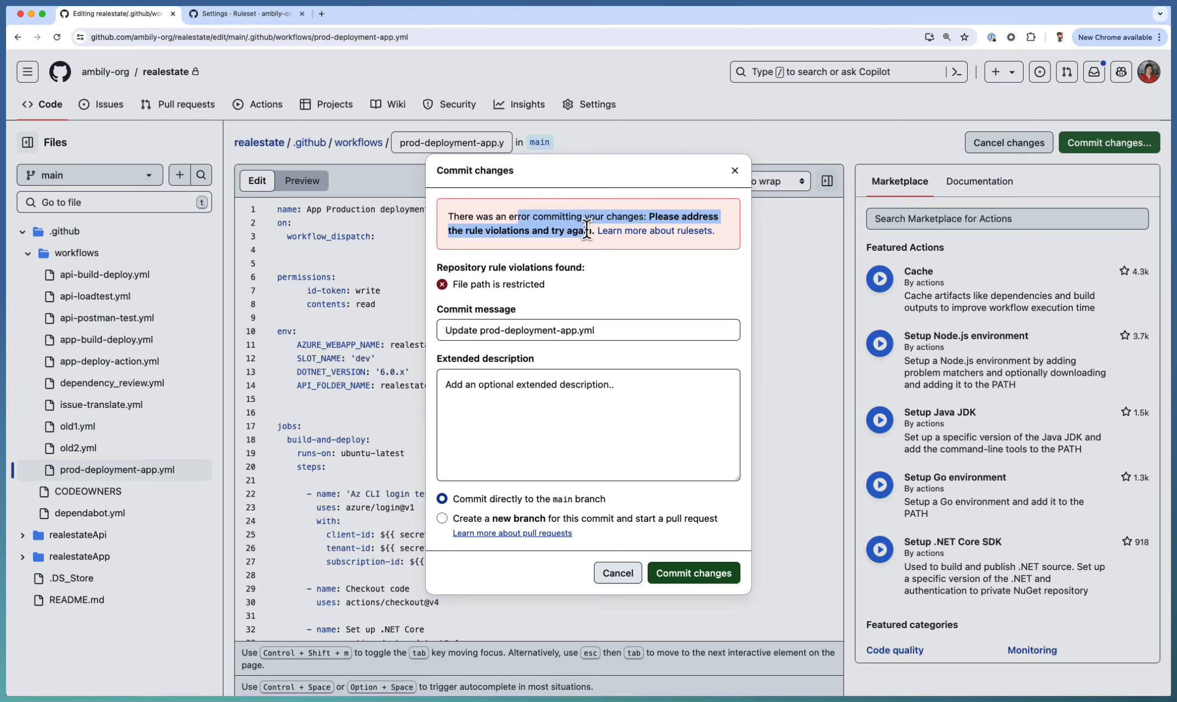
{"action": "left_click", "coordinate": [619, 575]}
Delete the word "test" from the line 11 comment in issue-translate.yml and commit the change directly to the main branch.
{"action": "left_click", "coordinate": [101, 404]}
{"action": "left_click", "coordinate": [1102, 219]}
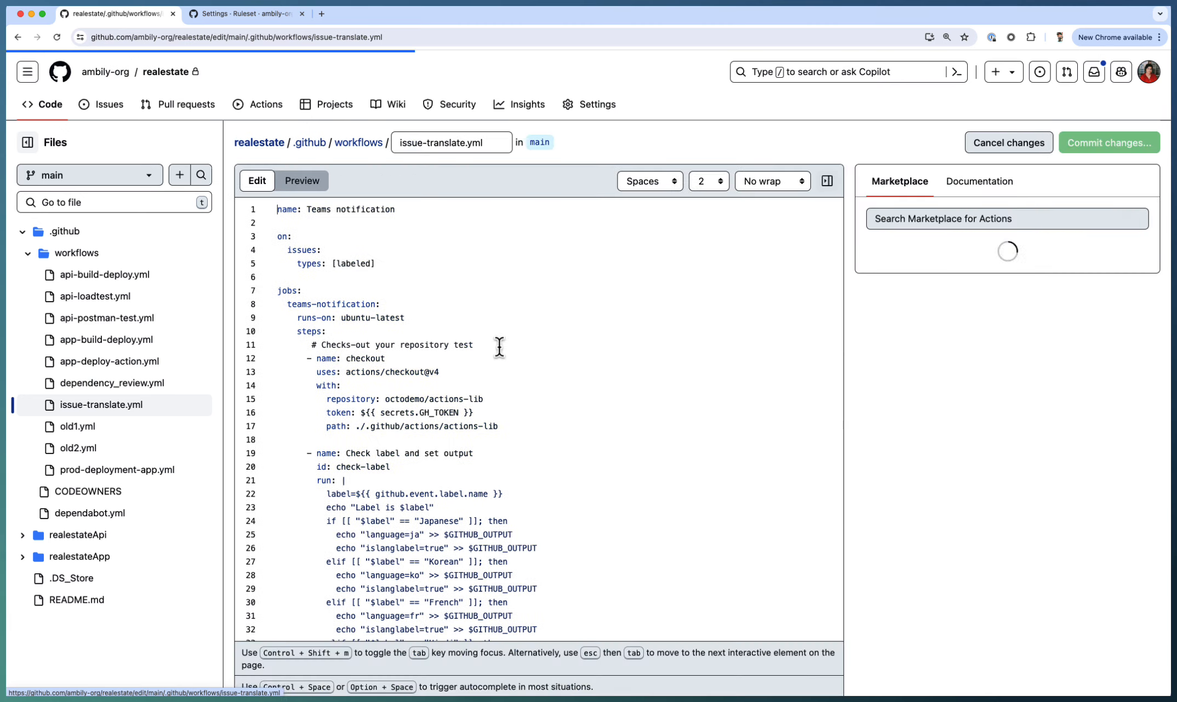
{"action": "left_click", "coordinate": [482, 343]}
{"action": "double_click", "coordinate": [463, 344]}
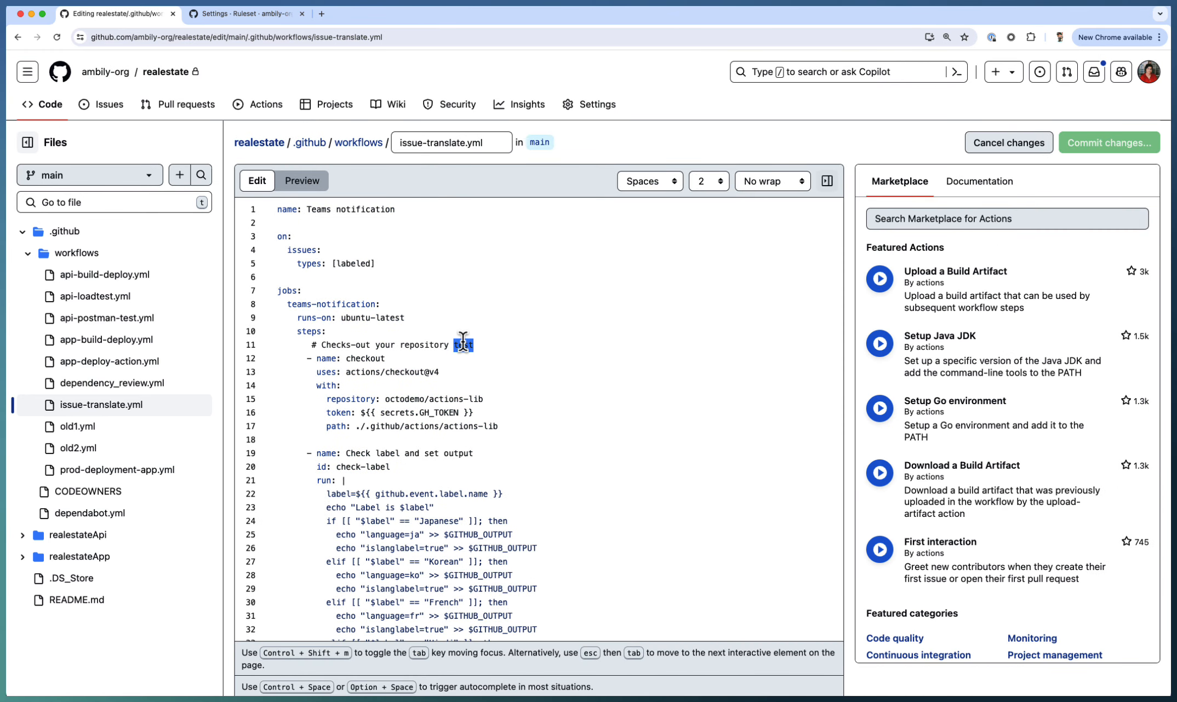
{"action": "key", "text": "BackSpace"}
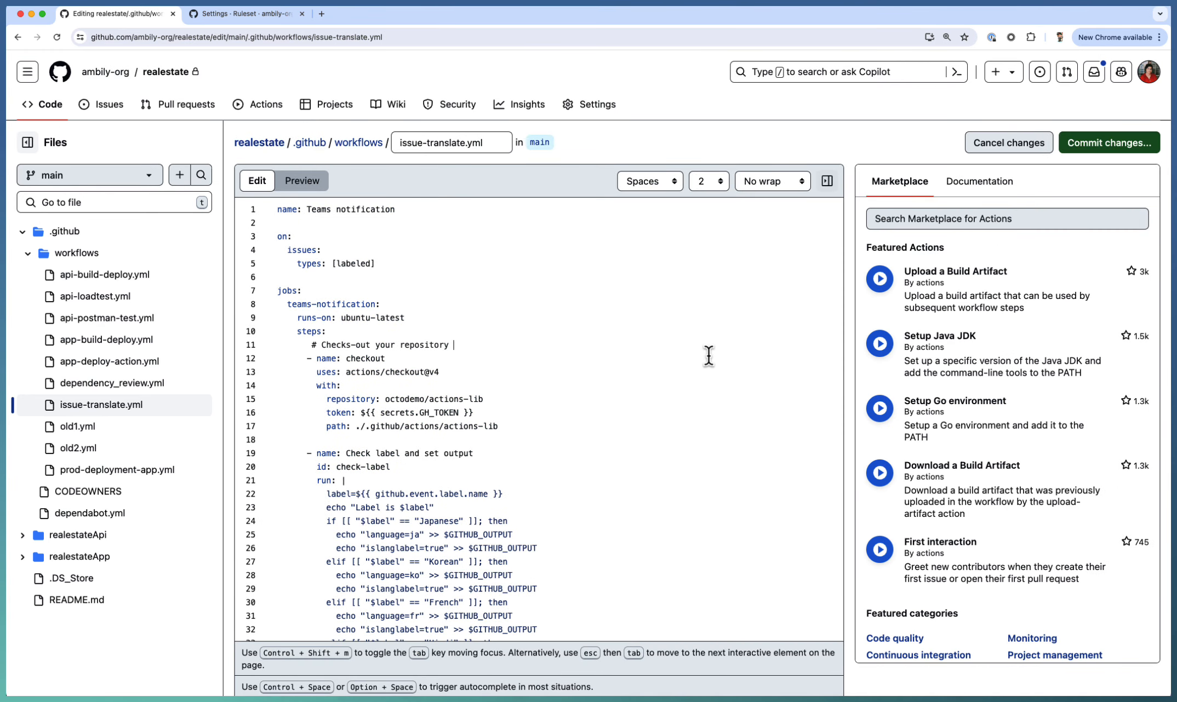
{"action": "left_click", "coordinate": [1102, 143]}
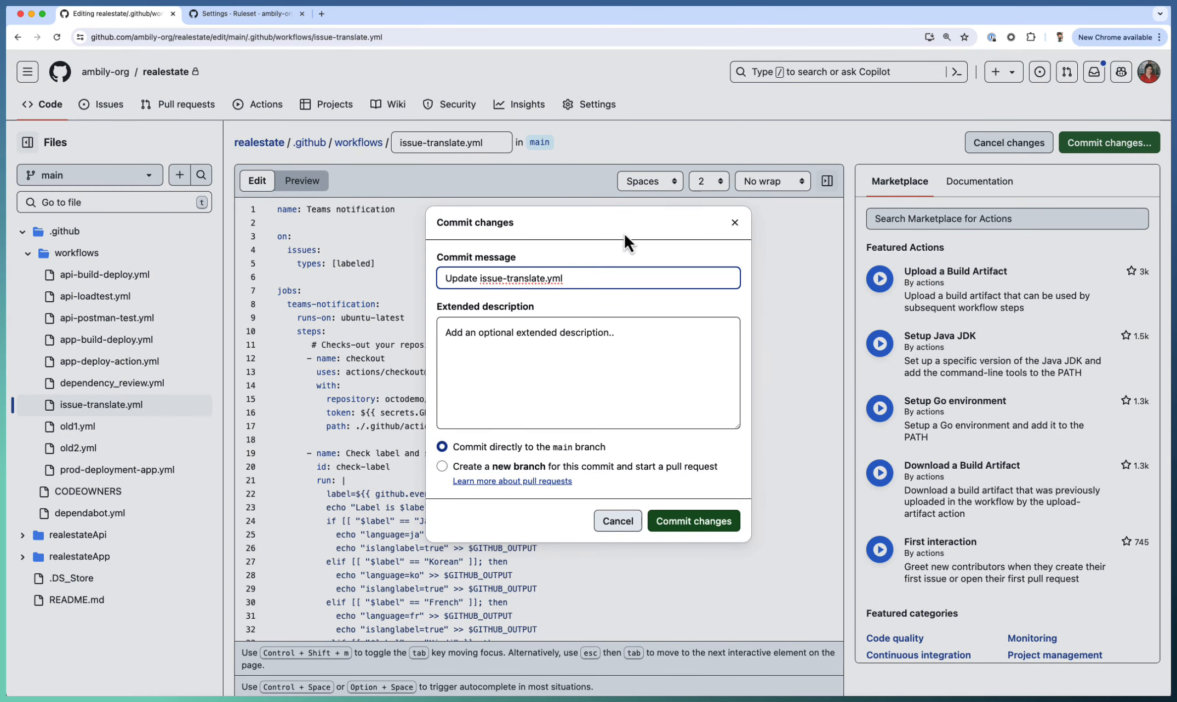
{"action": "left_click", "coordinate": [684, 524]}
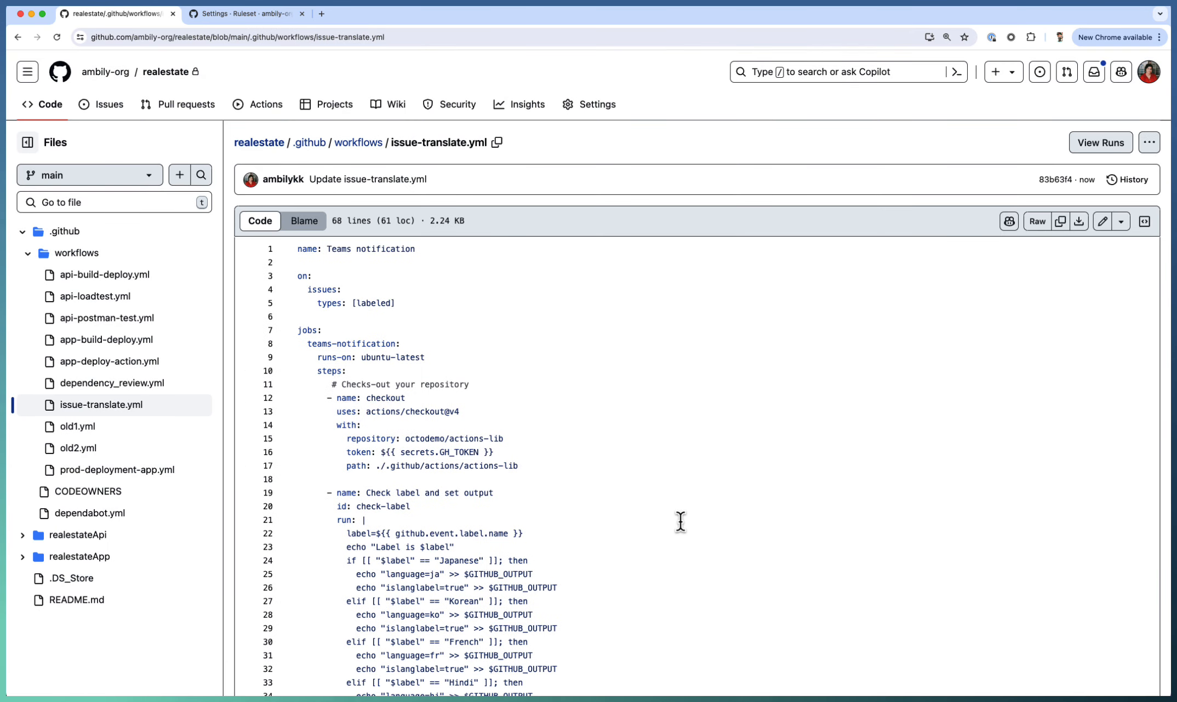
Add the Organization admin role to the bypass list of the wf-protection ruleset and save the ruleset changes.
{"action": "left_click", "coordinate": [142, 472]}
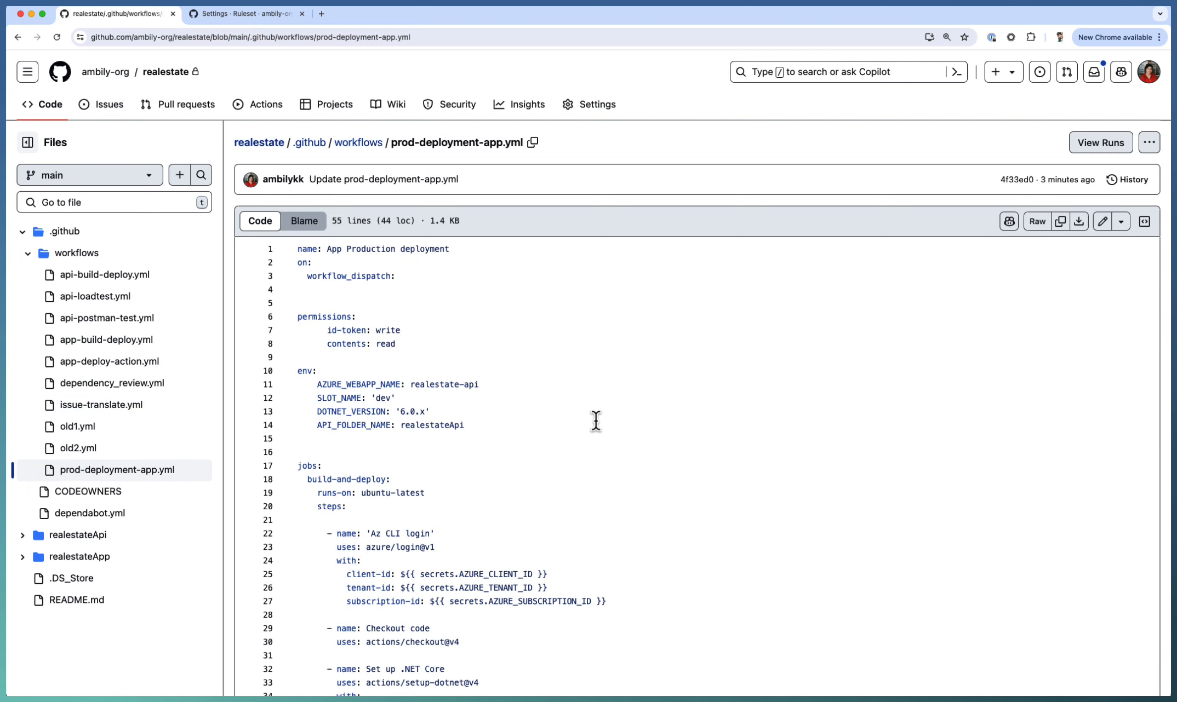
{"action": "left_click", "coordinate": [257, 15]}
{"action": "double_click", "coordinate": [400, 398]}
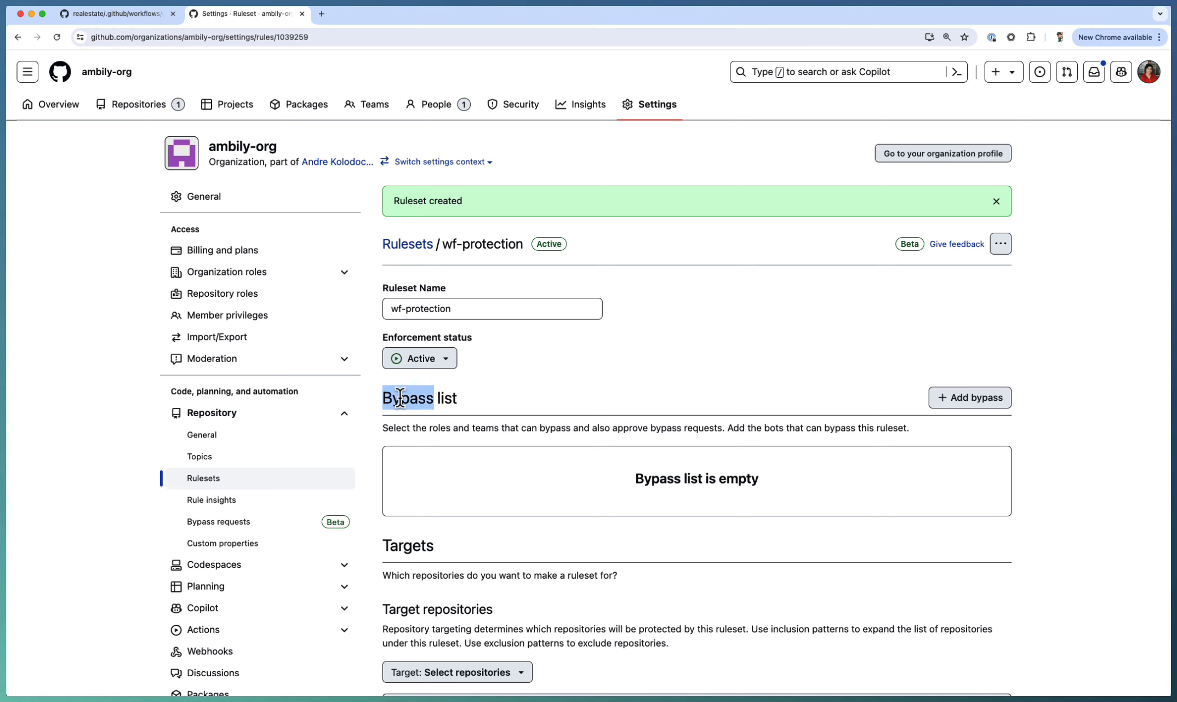
{"action": "left_click", "coordinate": [972, 401]}
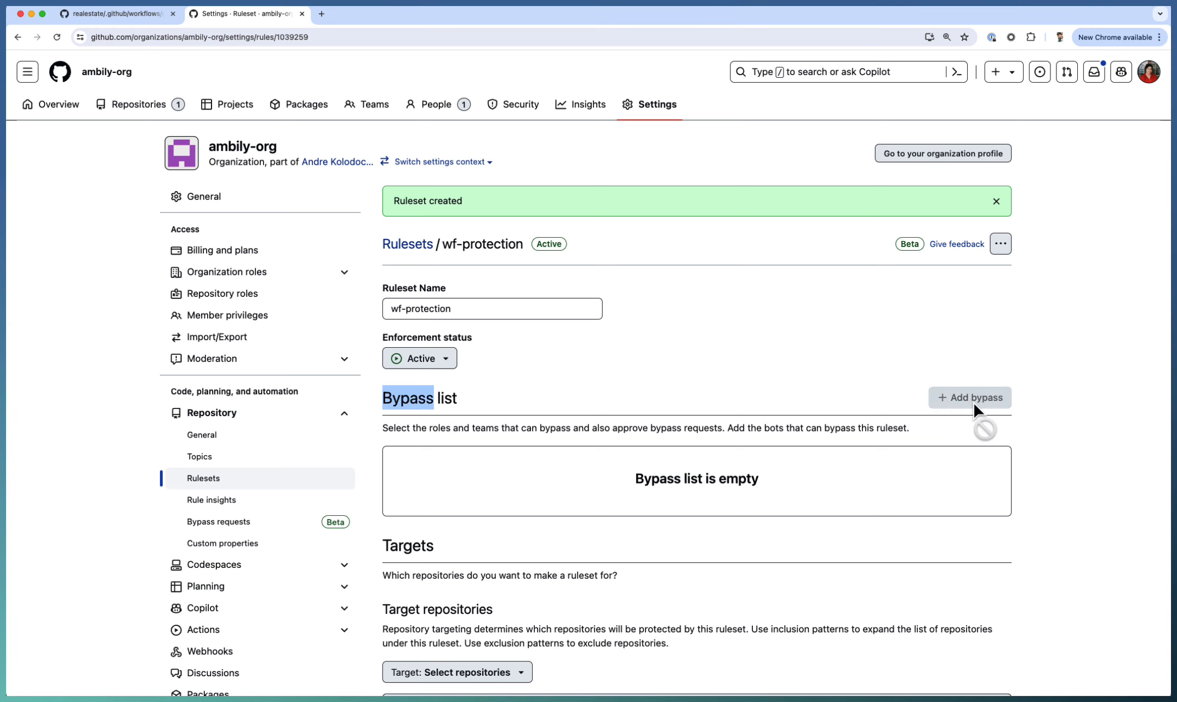
{"action": "left_click", "coordinate": [453, 355]}
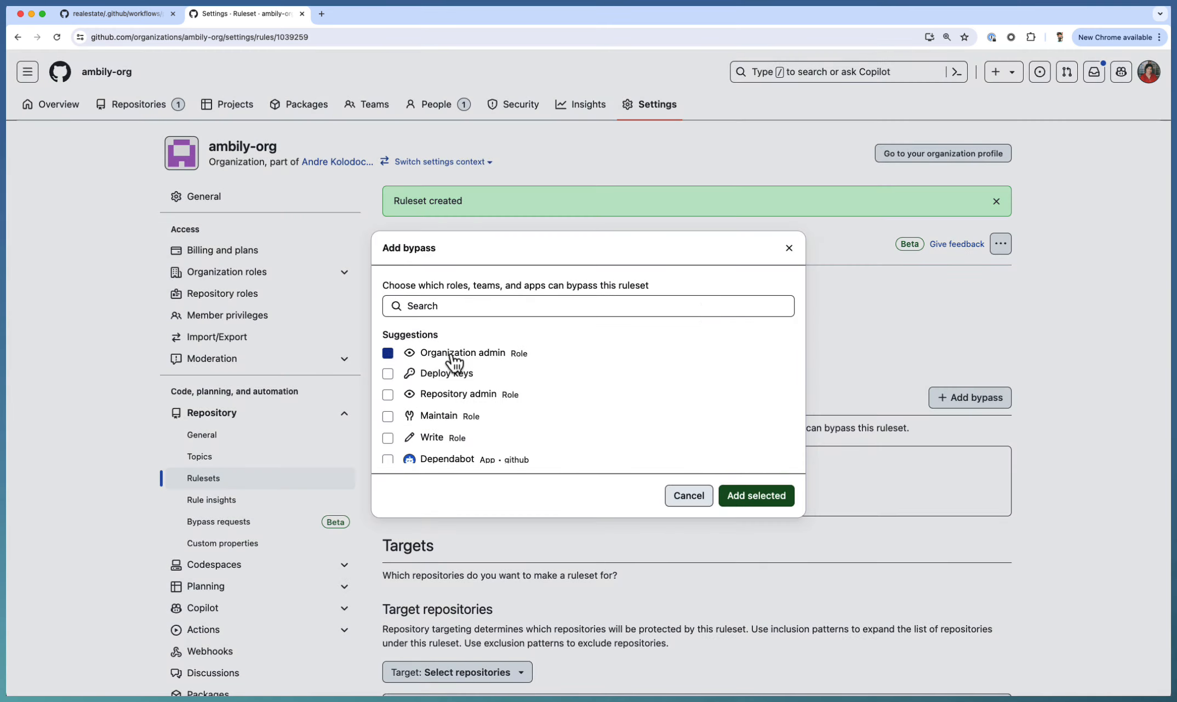
{"action": "left_click", "coordinate": [767, 498]}
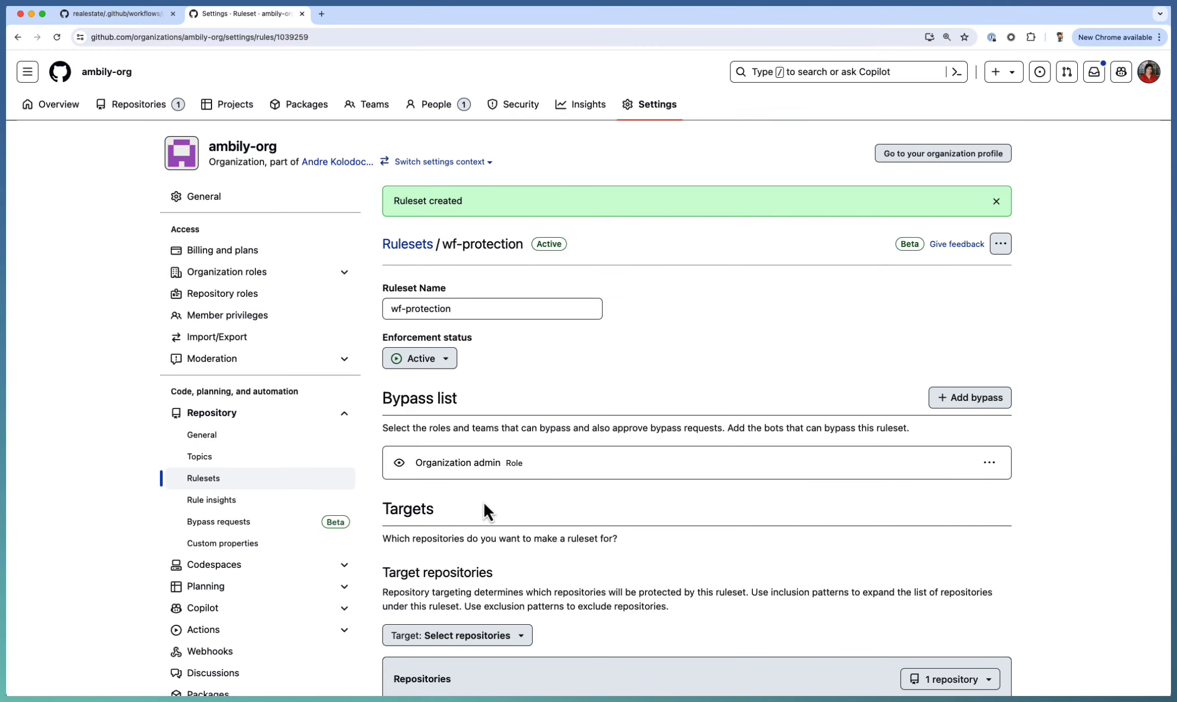
{"action": "scroll", "coordinate": [483, 501], "scroll_direction": "down", "scroll_amount": 10}
{"action": "left_click", "coordinate": [427, 601]}
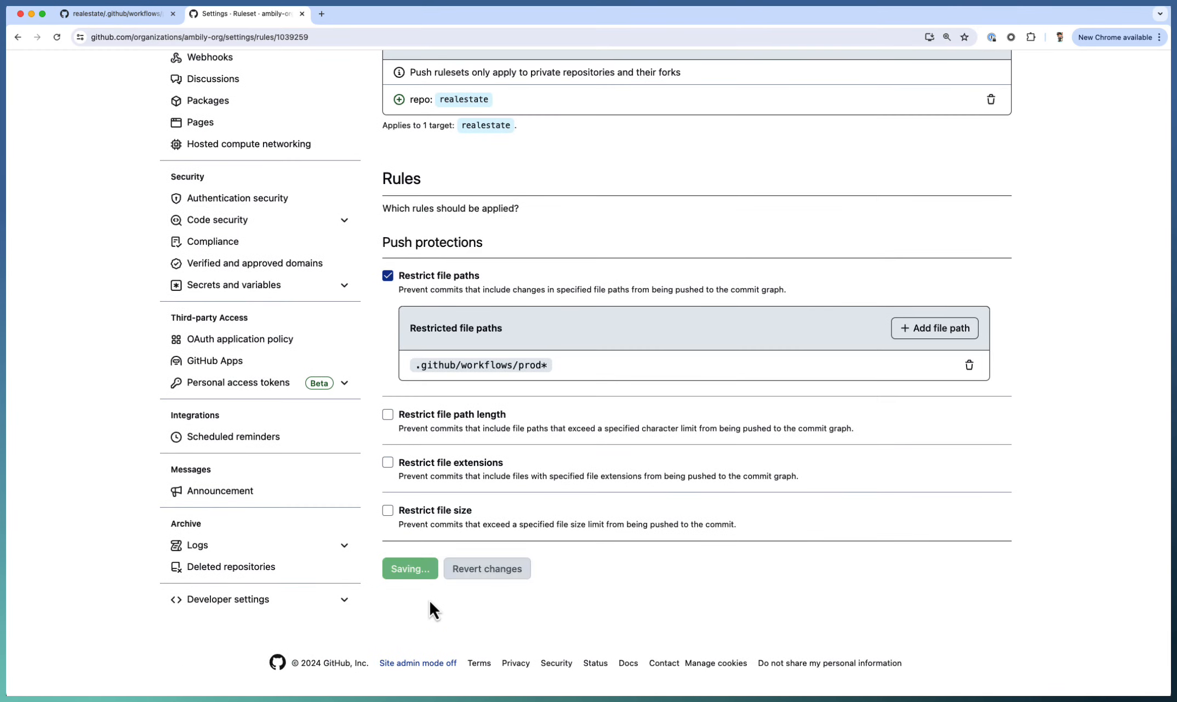
Append "test" to the 'Az CLI login' step name in prod-deployment-app.yml and commit the change directly to main.
{"action": "left_click", "coordinate": [118, 14]}
{"action": "left_click", "coordinate": [1102, 222]}
{"action": "left_click", "coordinate": [1109, 143]}
{"action": "left_click", "coordinate": [710, 520]}
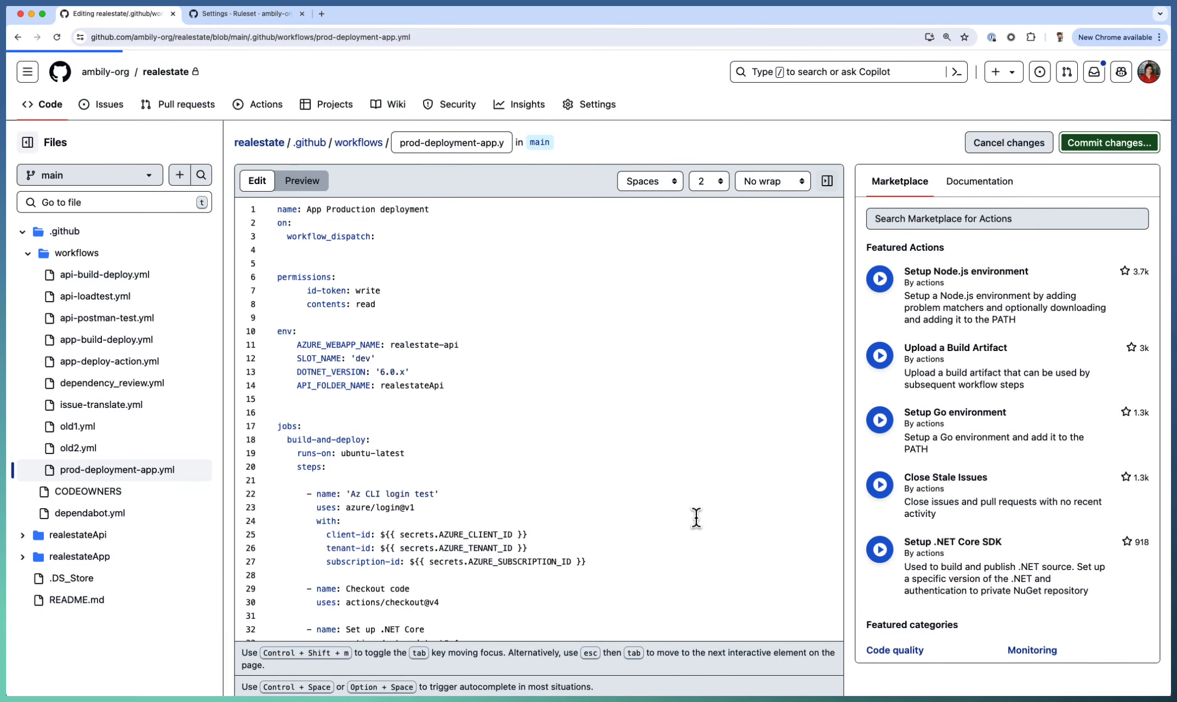
{"action": "double_click", "coordinate": [447, 533]}
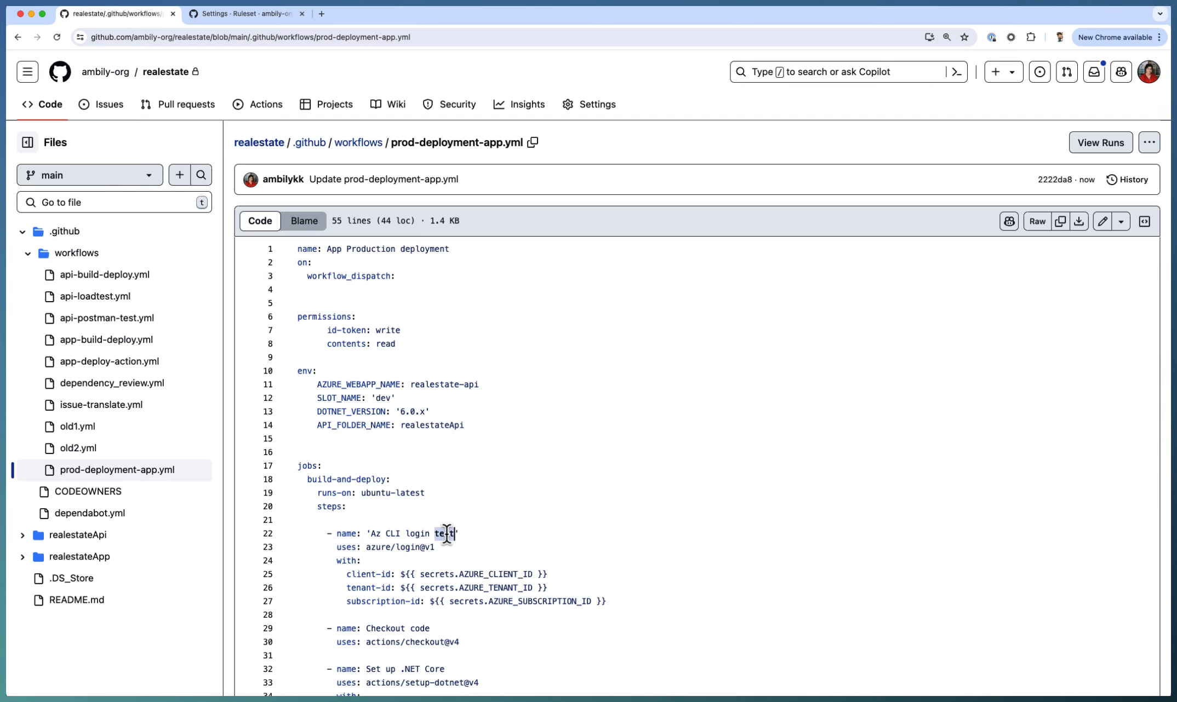
{"action": "left_click", "coordinate": [465, 508]}
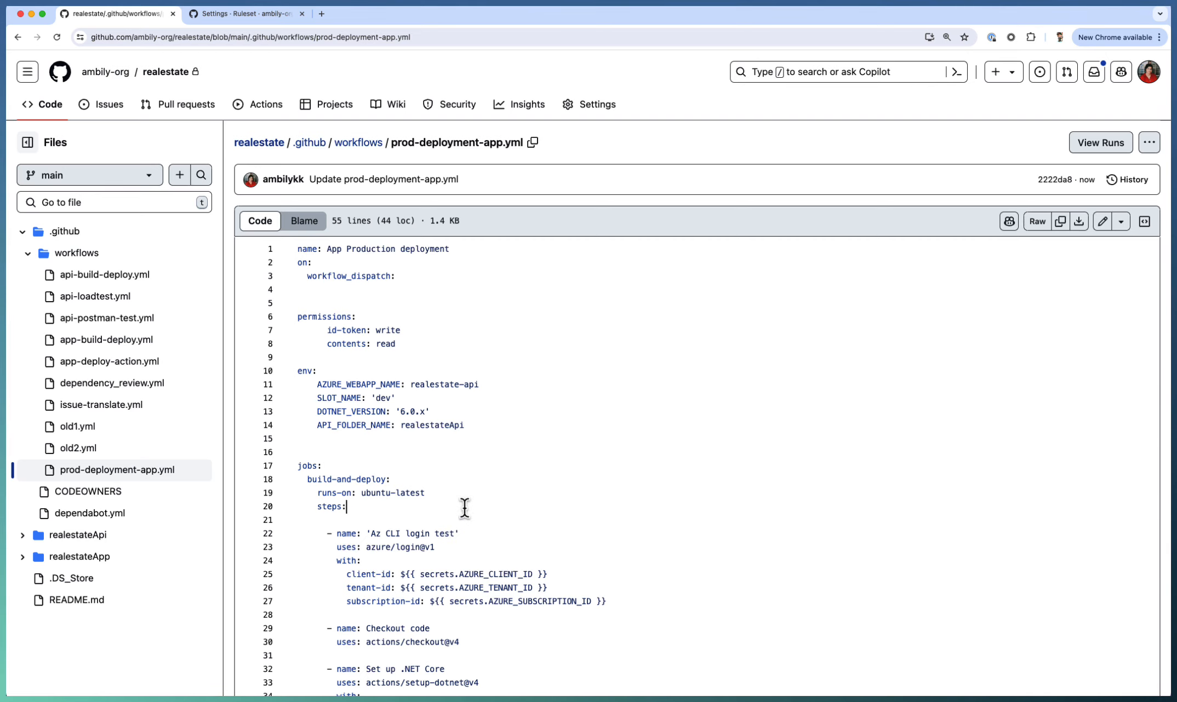